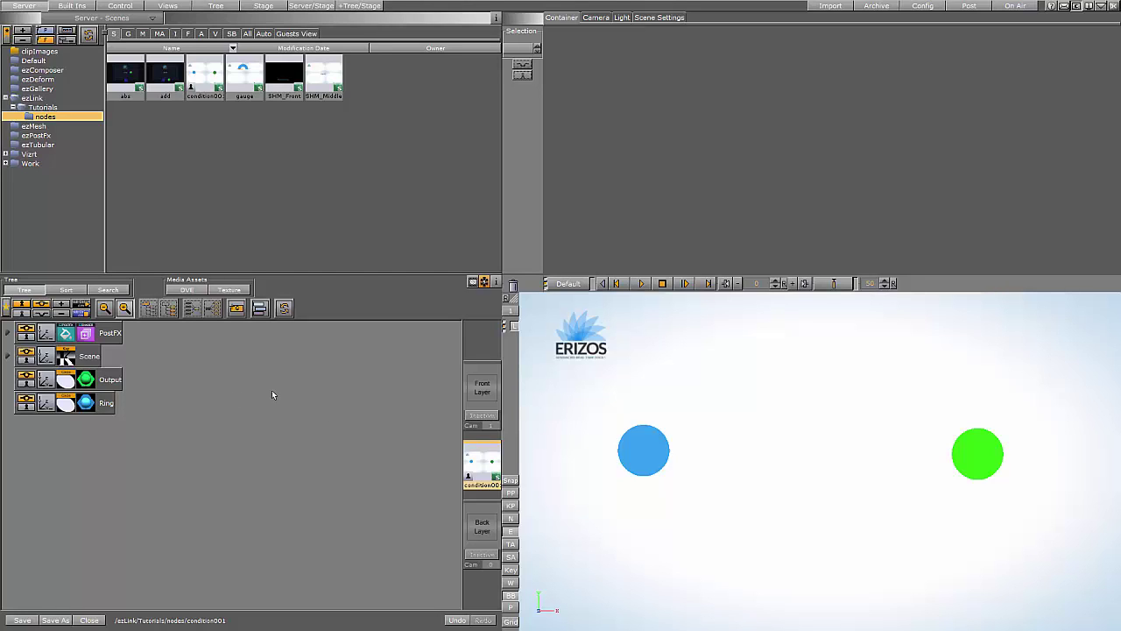
# Step: Select the Ring container and open the ezLink plugin's editor from the scene's plugin settings
pyautogui.click(88, 404)
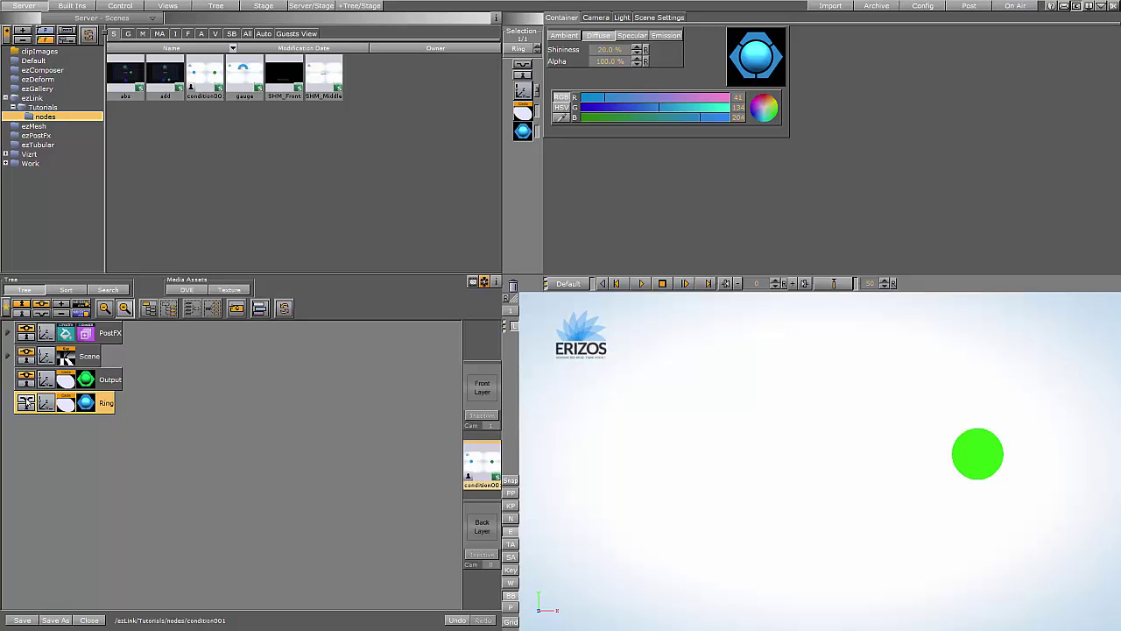
pyautogui.click(484, 281)
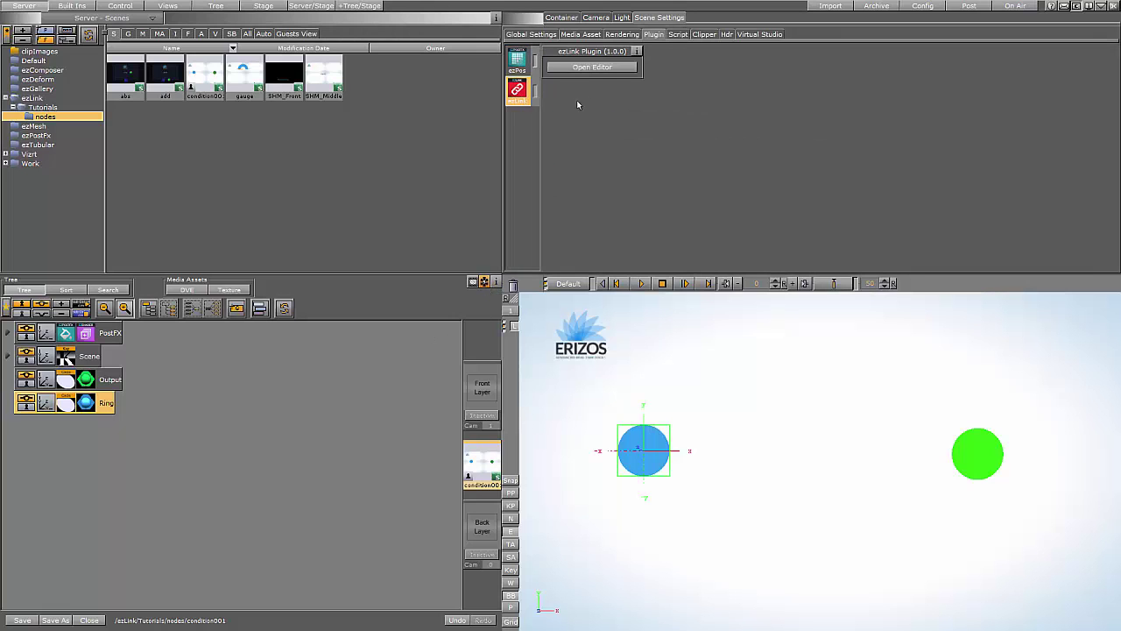
pyautogui.click(592, 67)
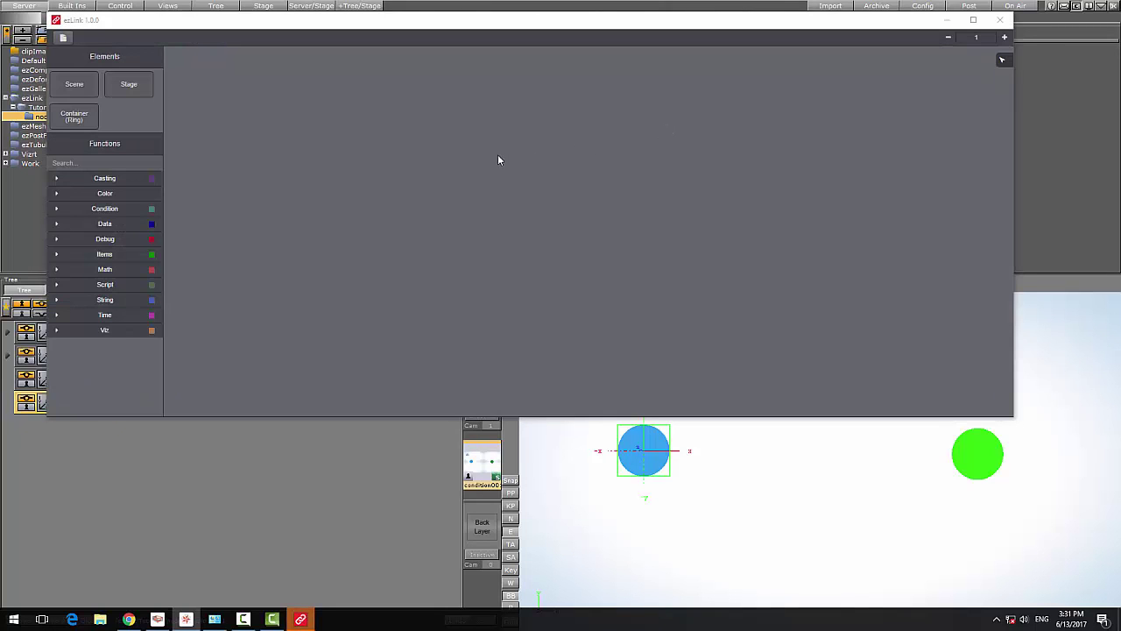
# Step: Add a Container (Ring) node to the graph and expose its Active field
pyautogui.moveTo(74, 117); pyautogui.dragTo(223, 192)
pyautogui.click(330, 188)
pyautogui.moveTo(358, 191)
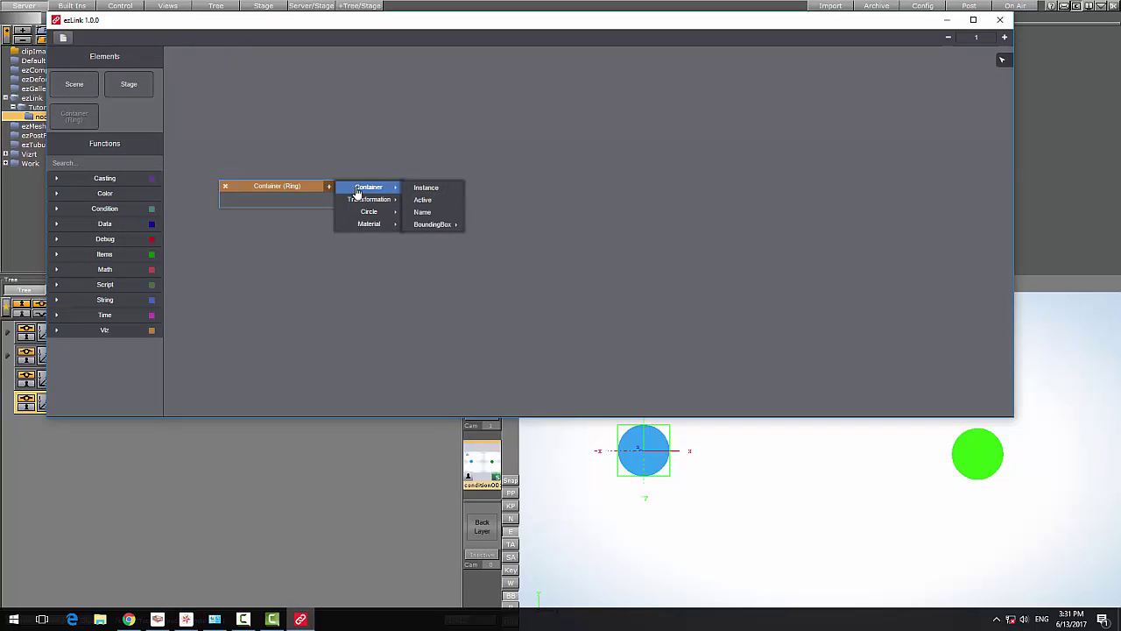
pyautogui.click(424, 199)
pyautogui.moveTo(253, 185); pyautogui.dragTo(298, 186)
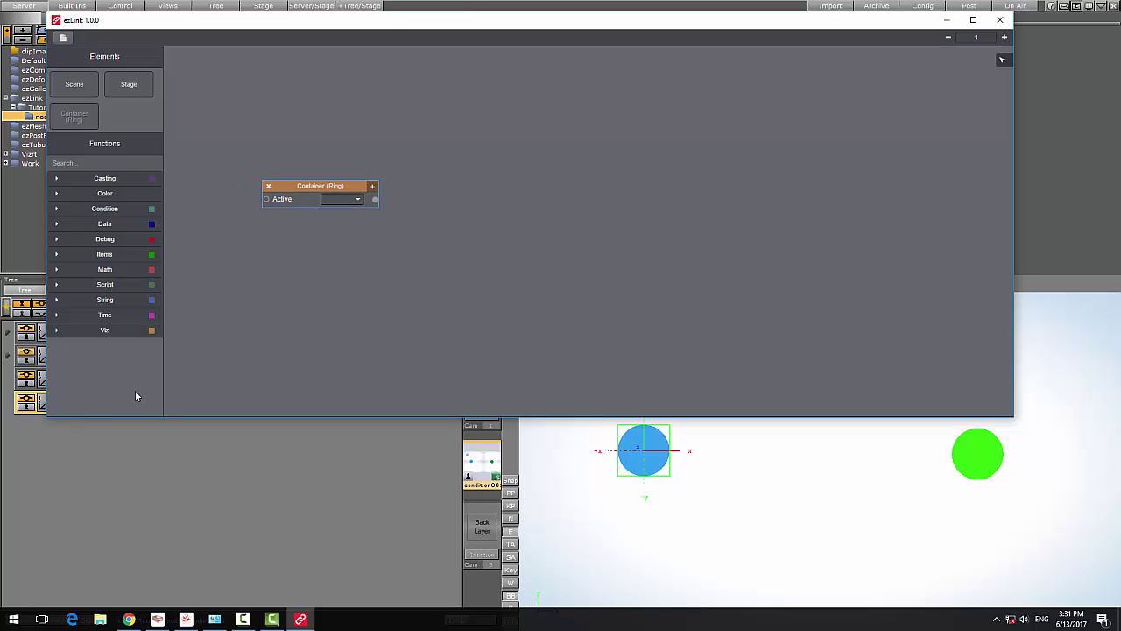
# Step: Add an If condition node beside the Ring node and change its type to Bool
pyautogui.click(106, 208)
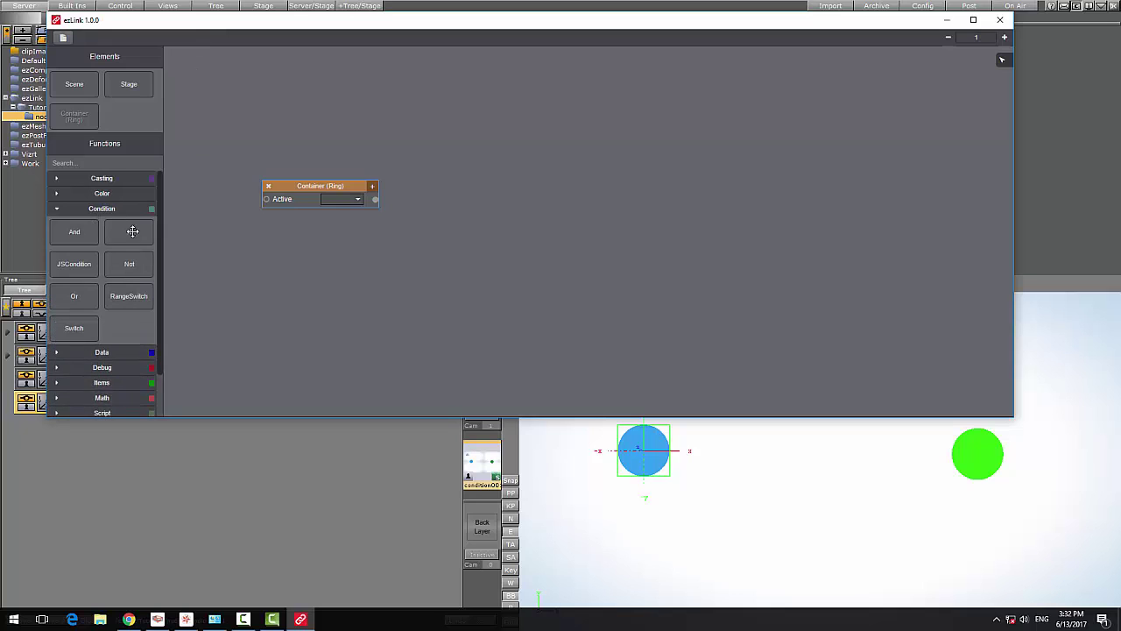
pyautogui.moveTo(129, 233); pyautogui.dragTo(416, 230)
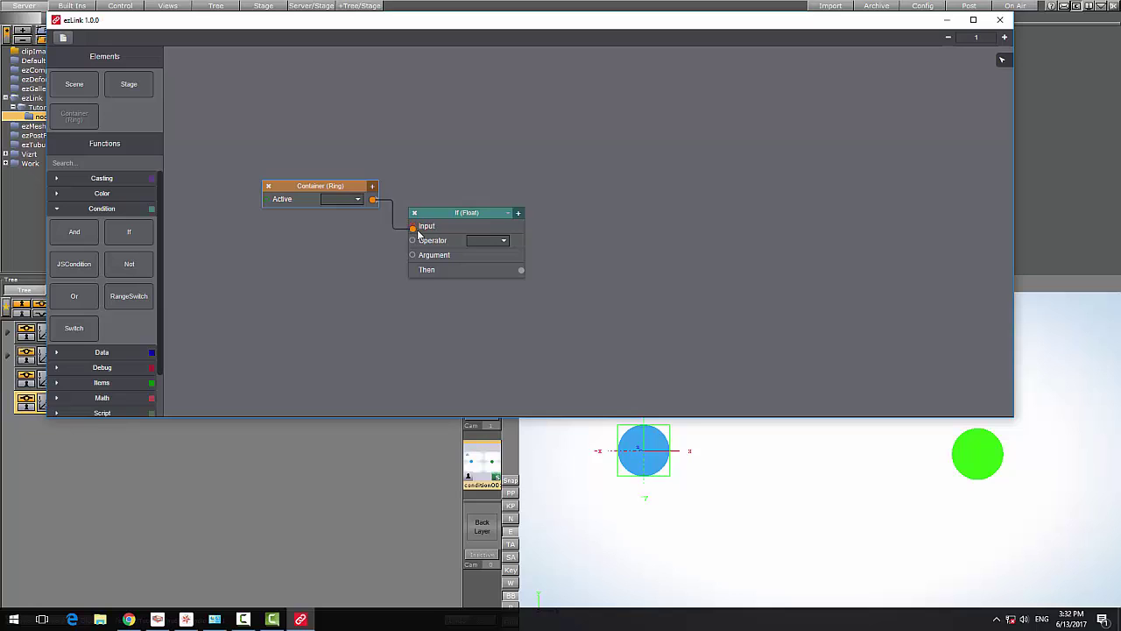
pyautogui.moveTo(419, 230); pyautogui.dragTo(385, 226)
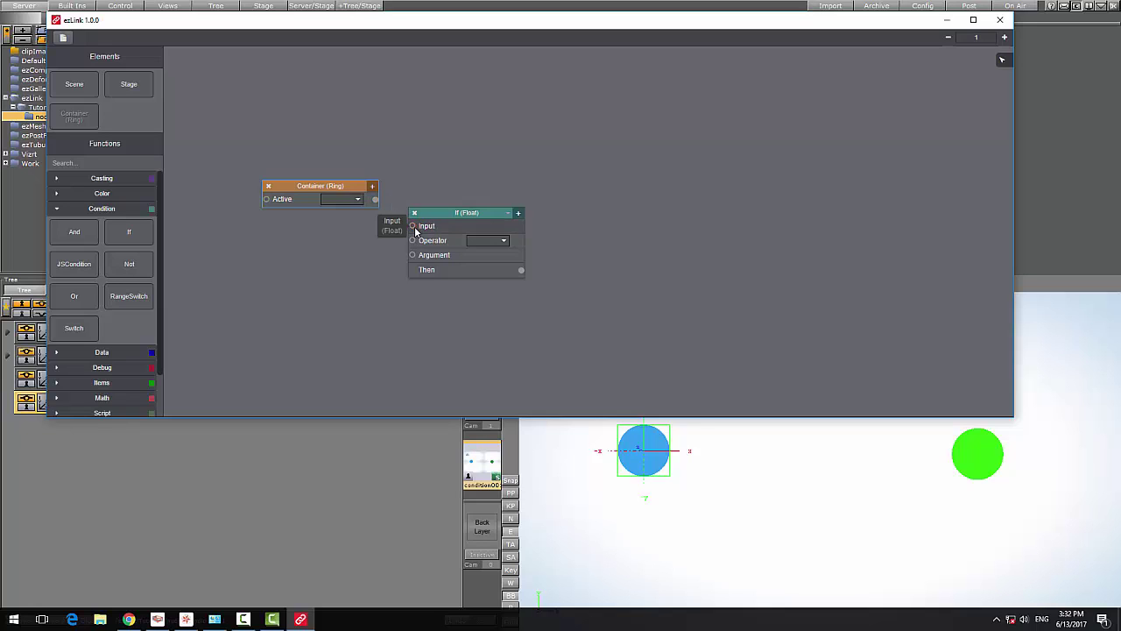
pyautogui.click(471, 217)
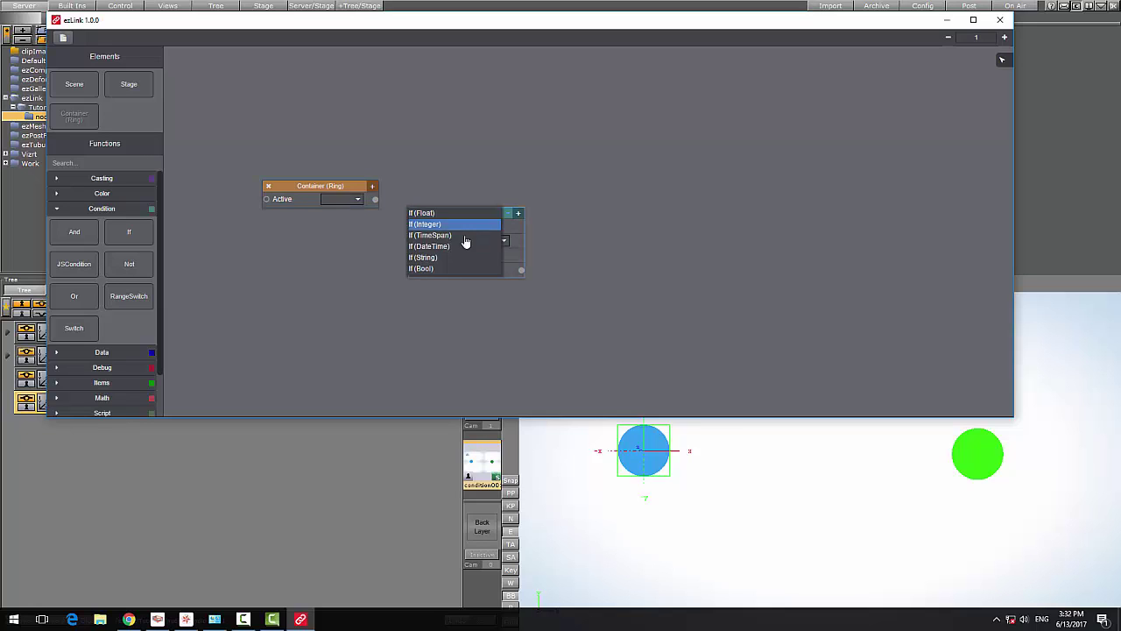
pyautogui.click(448, 268)
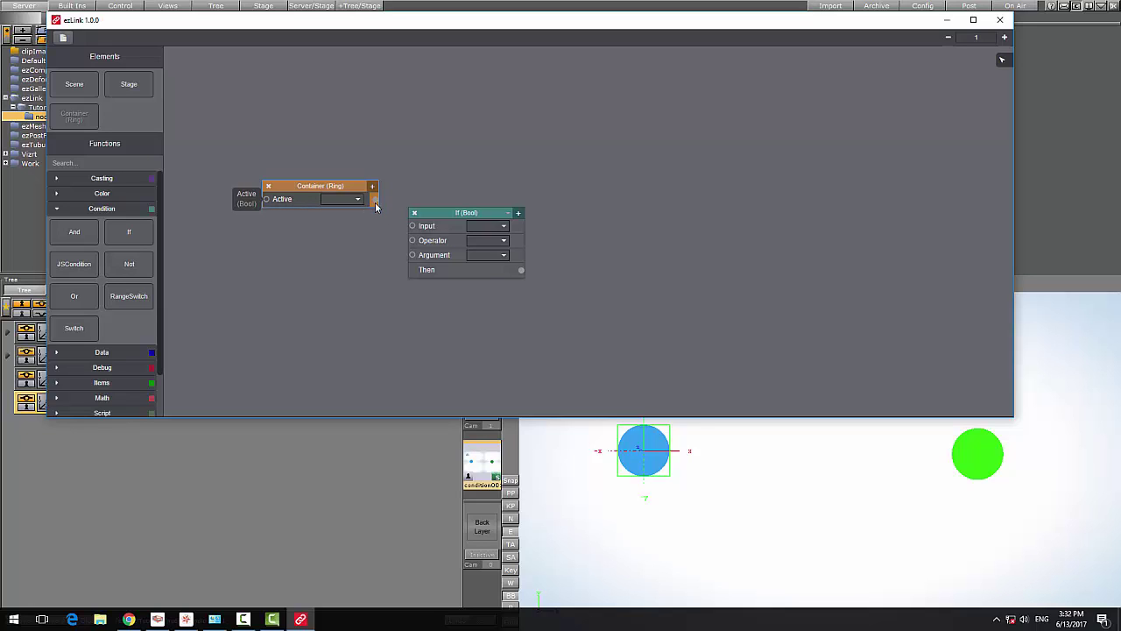
# Step: Connect the Ring node's Active output to the If node's Input and set the If operator to True
pyautogui.moveTo(375, 200); pyautogui.dragTo(413, 227)
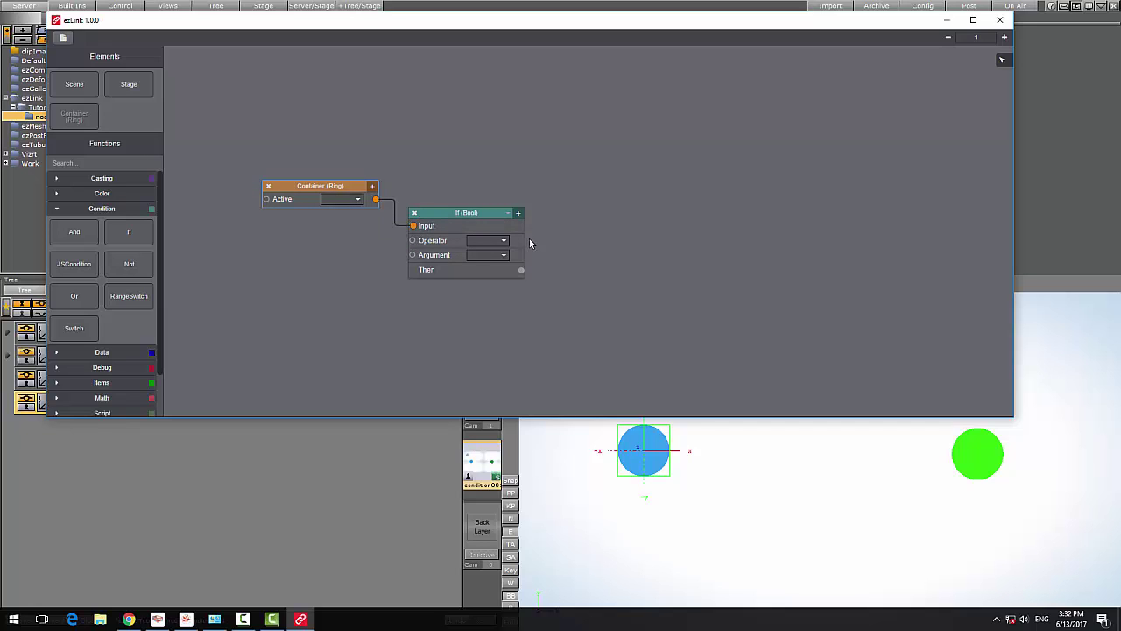
pyautogui.click(494, 242)
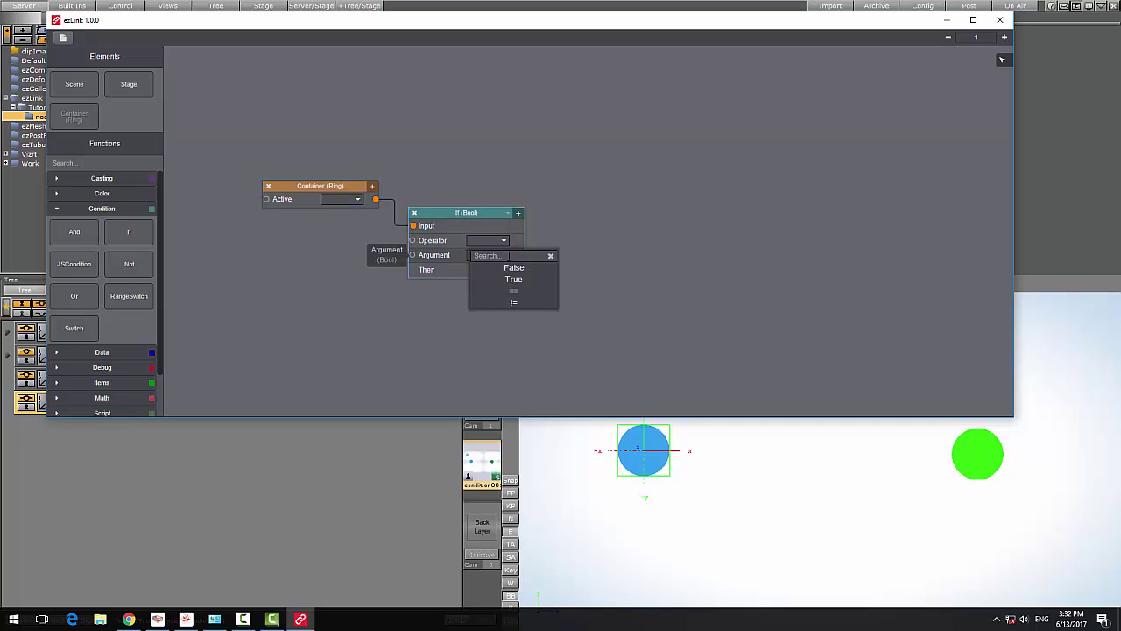
pyautogui.click(498, 280)
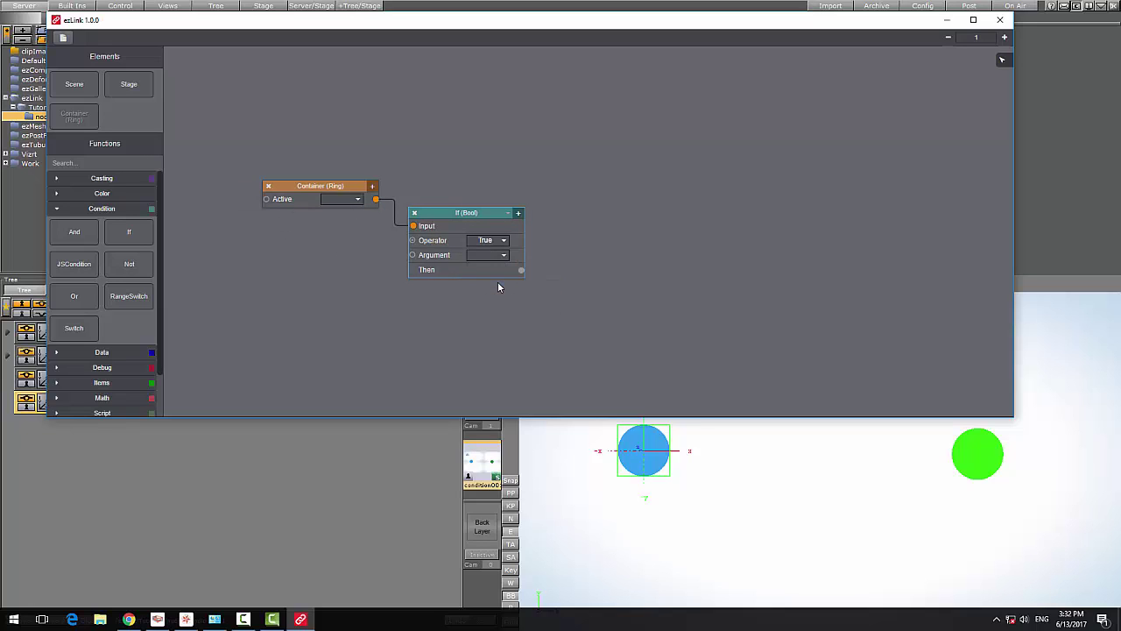
# Step: Remove the Argument field from the If (Bool) node and add an Else field
pyautogui.rightClick(445, 260)
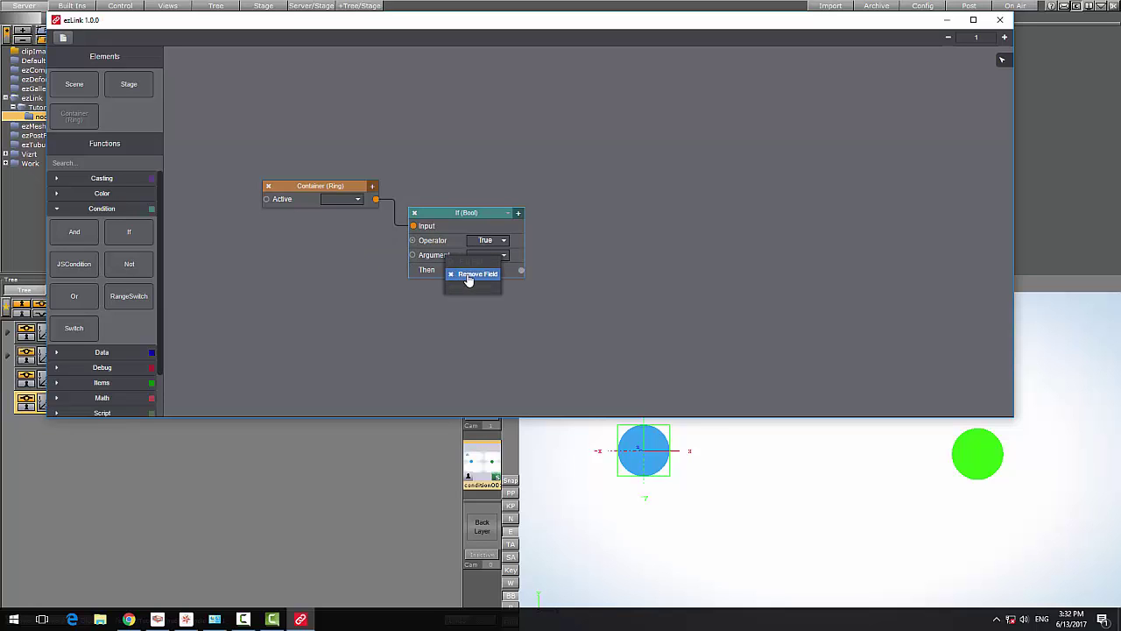
pyautogui.click(467, 276)
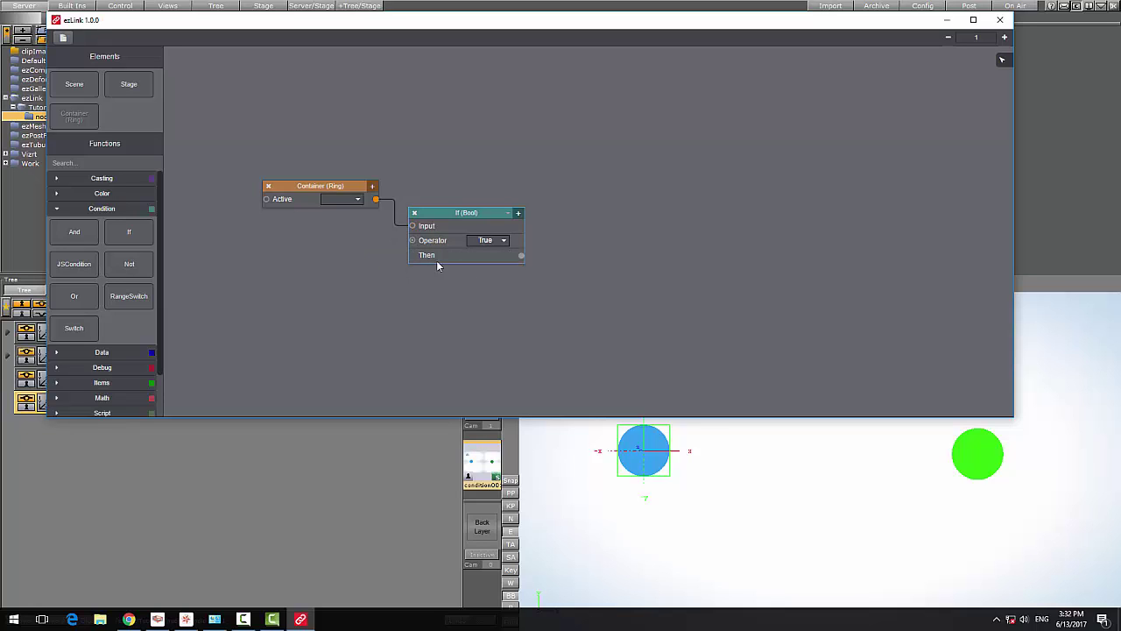
pyautogui.click(518, 212)
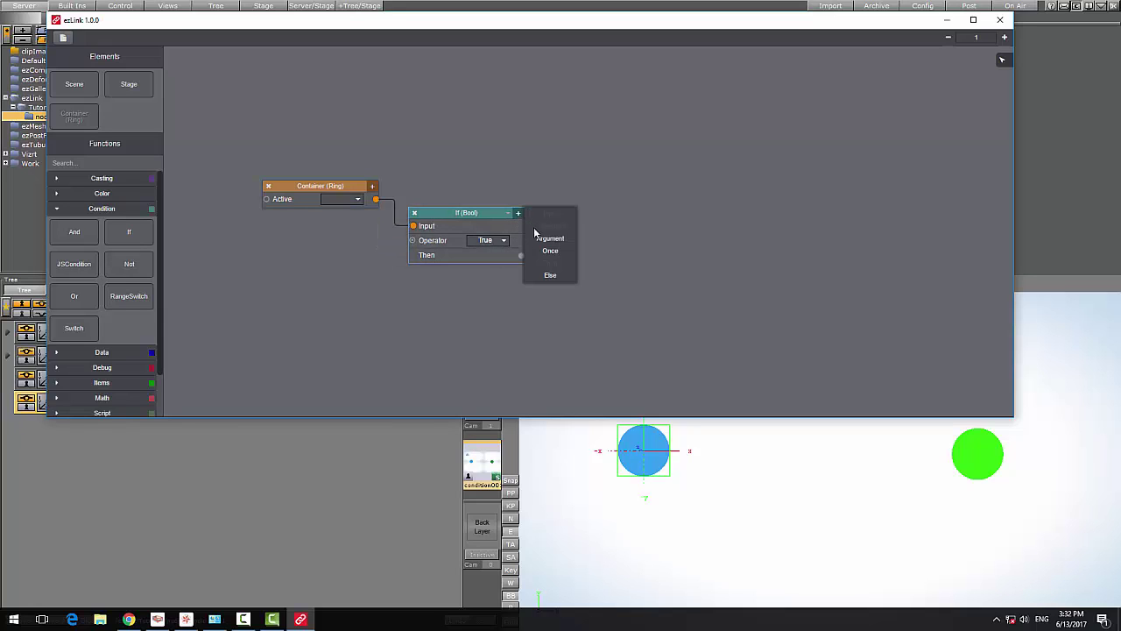
pyautogui.click(548, 276)
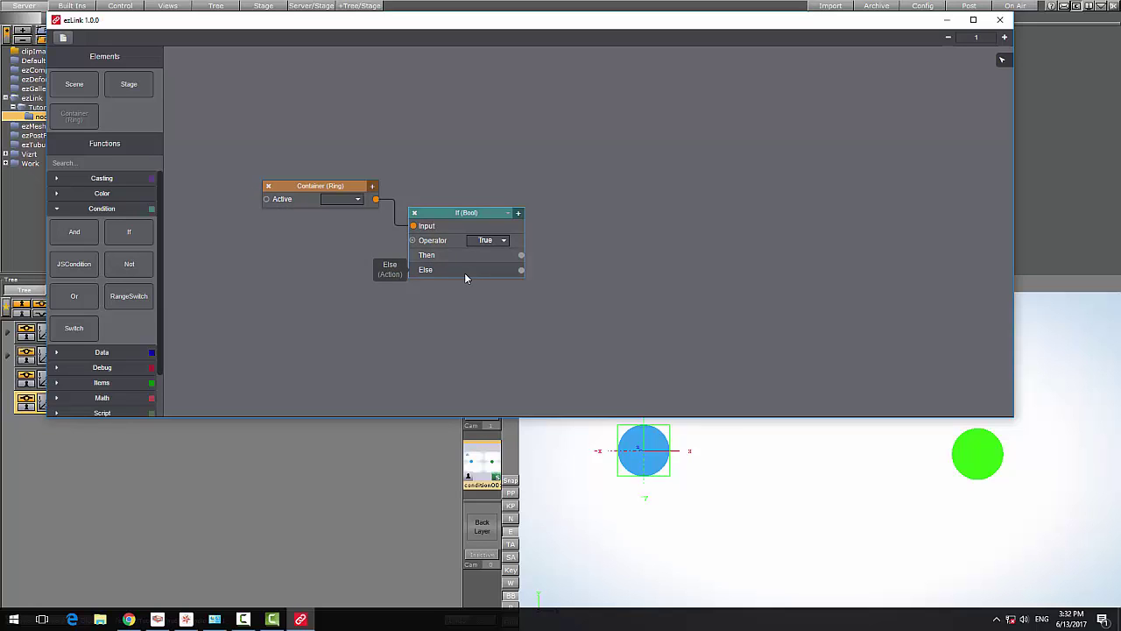
# Step: Add a Container (Output) node for the Output container and line up the If node with the Ring node
pyautogui.moveTo(266, 27); pyautogui.dragTo(330, 32)
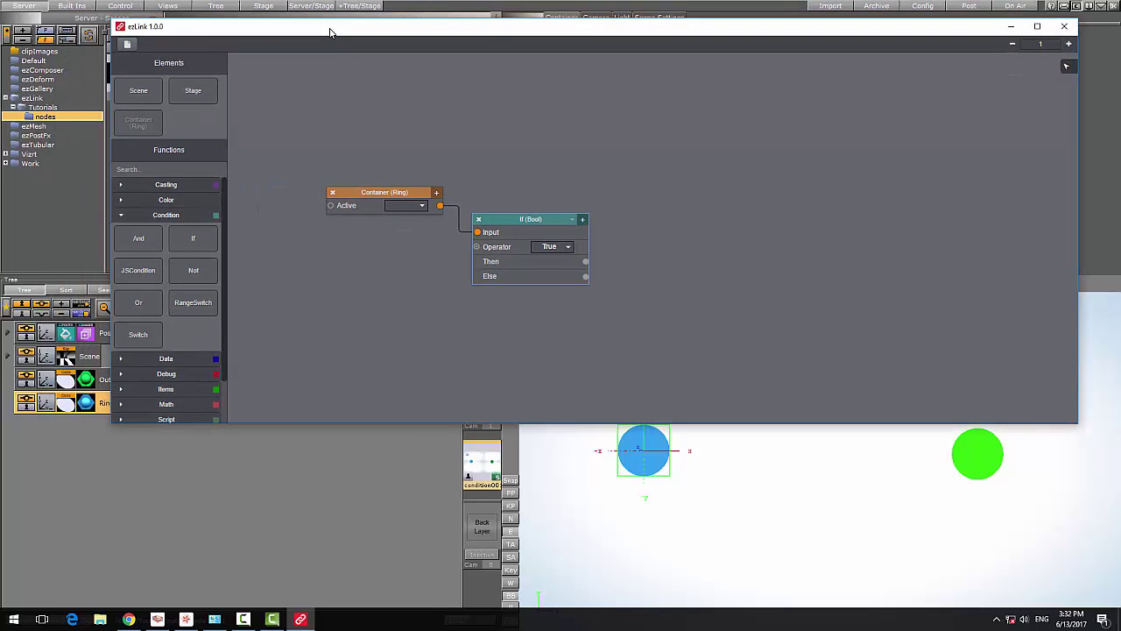
pyautogui.moveTo(220, 47); pyautogui.dragTo(303, 55)
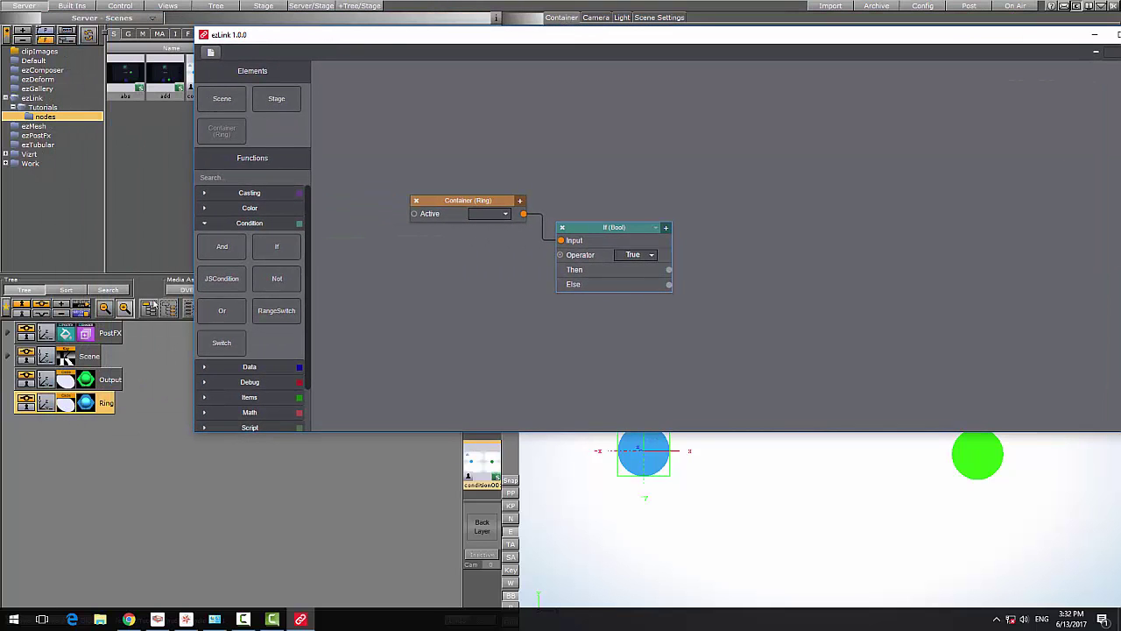
pyautogui.click(110, 384)
pyautogui.click(226, 130)
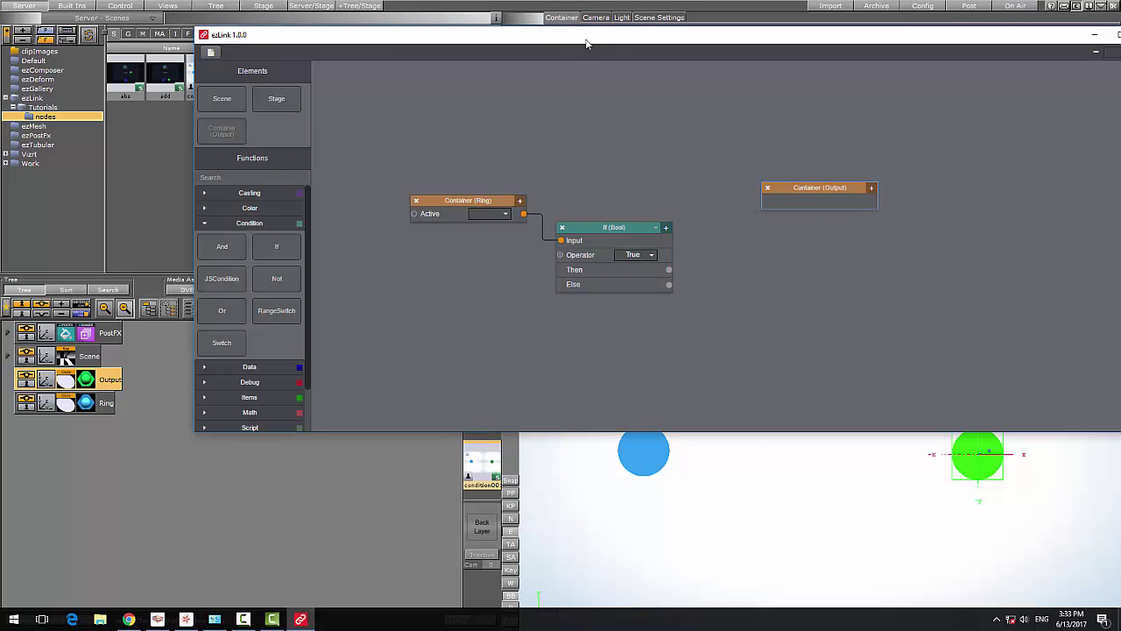
pyautogui.moveTo(585, 43); pyautogui.dragTo(416, 40)
pyautogui.click(406, 219)
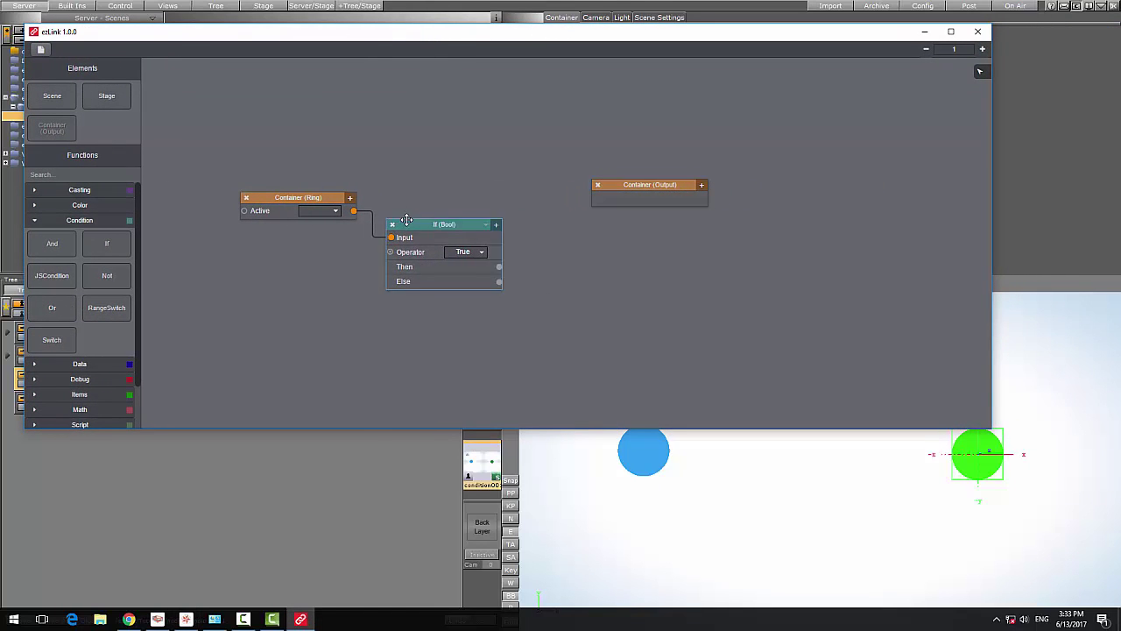
pyautogui.moveTo(407, 219); pyautogui.dragTo(399, 193)
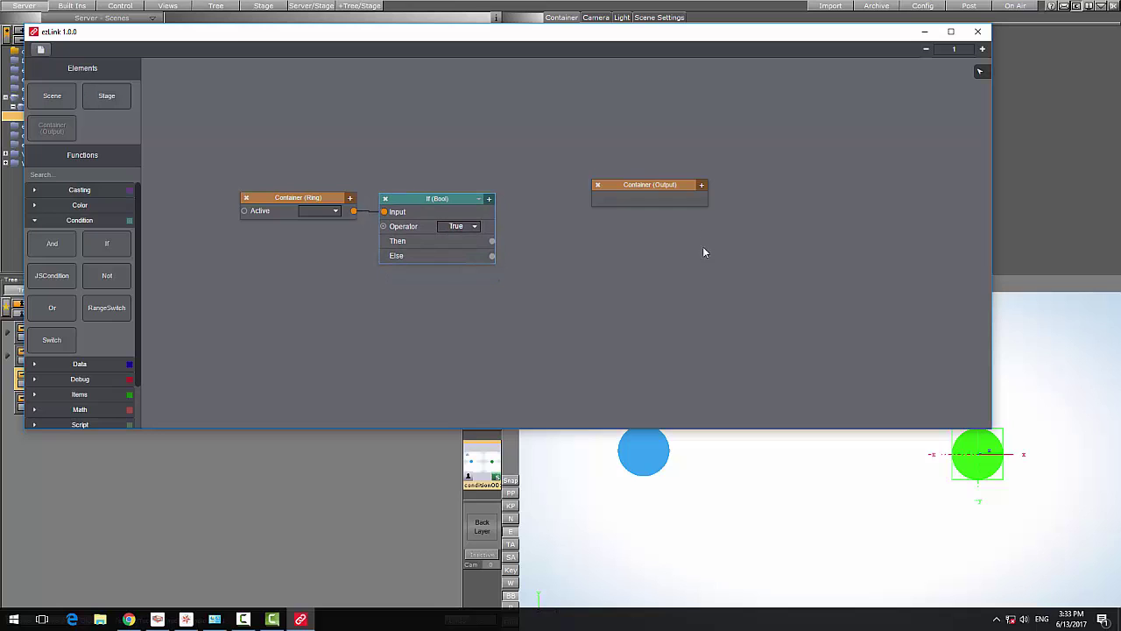
# Step: Expose the Material Color field on the Output node and move the node farther away from the If node
pyautogui.click(702, 187)
pyautogui.moveTo(741, 222)
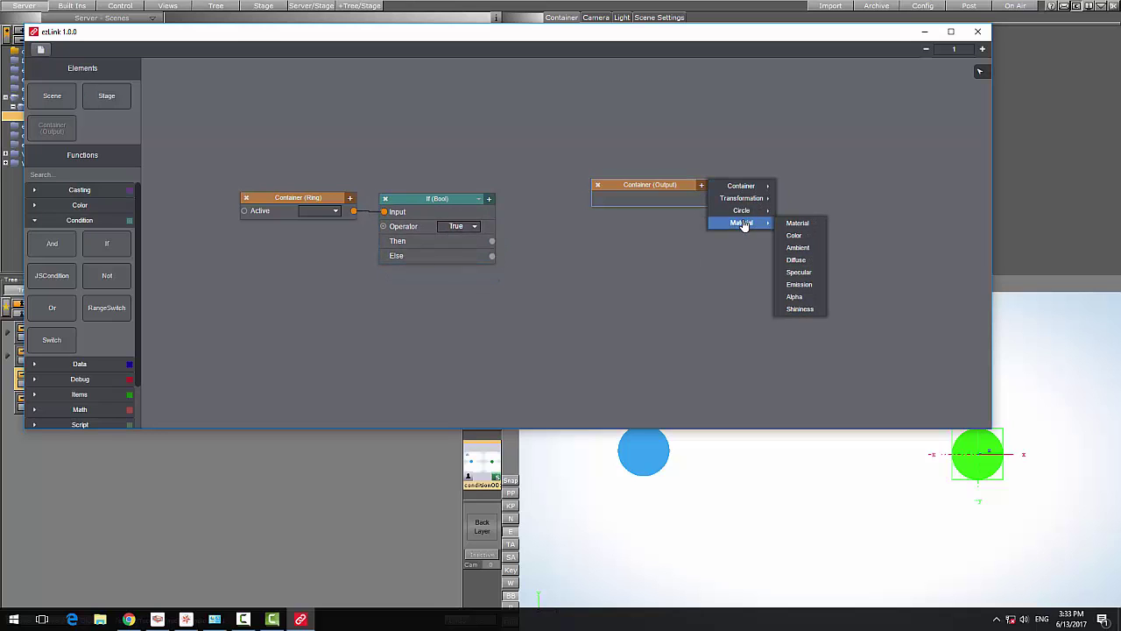
pyautogui.click(797, 236)
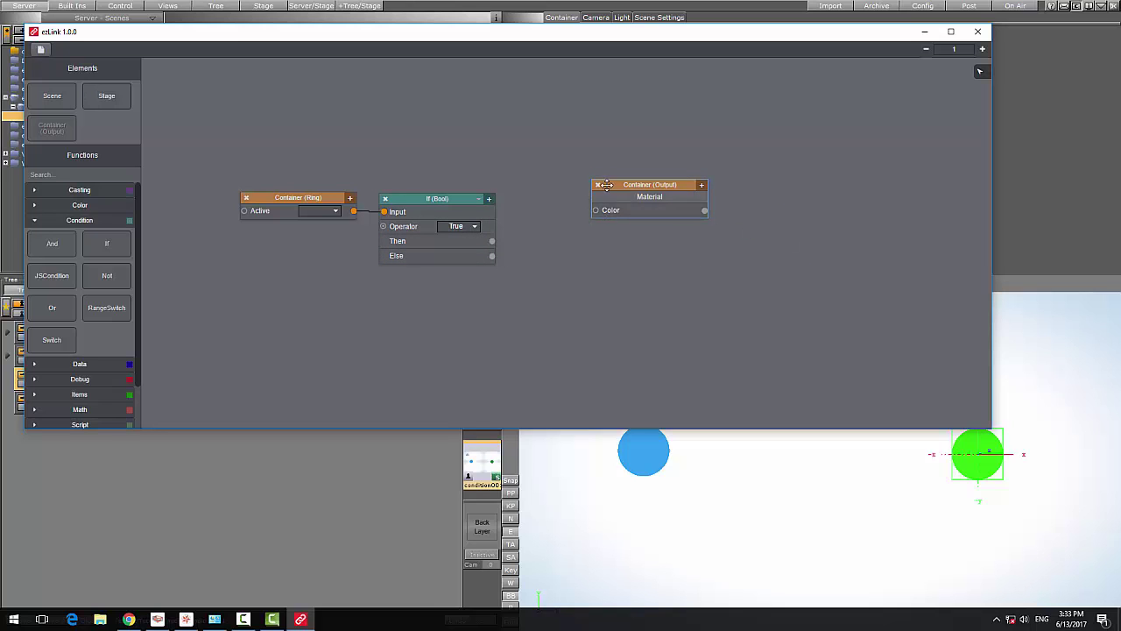
pyautogui.moveTo(608, 184); pyautogui.dragTo(788, 216)
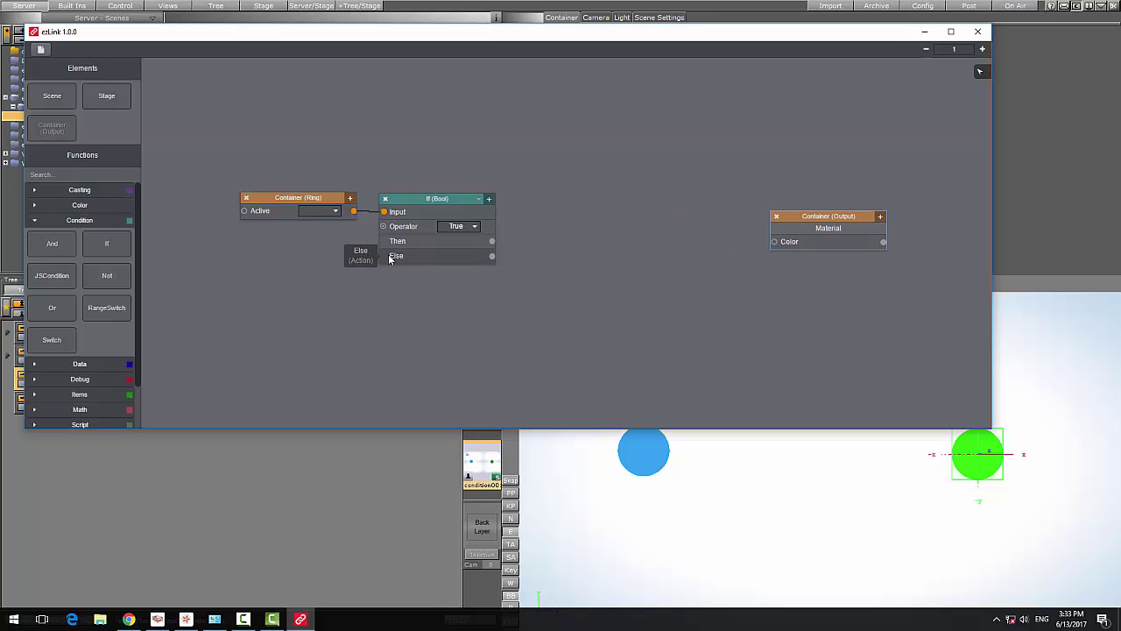
# Step: Find the SetValue function, place a node between the If and Output nodes, and give it a Color 1 field
pyautogui.click(64, 175)
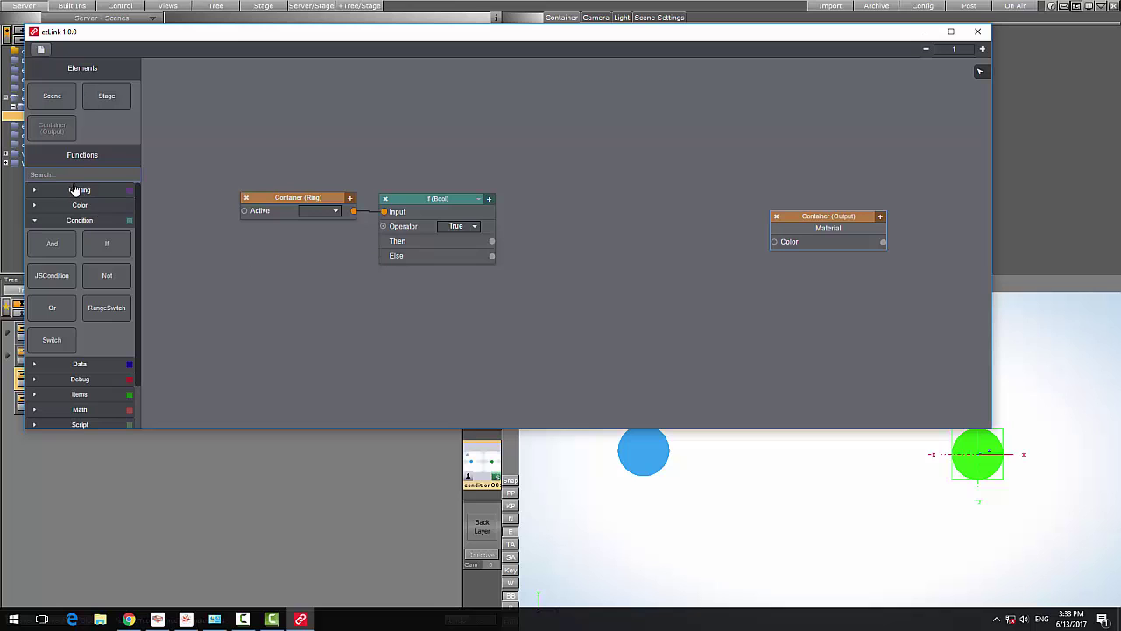
pyautogui.write('set')
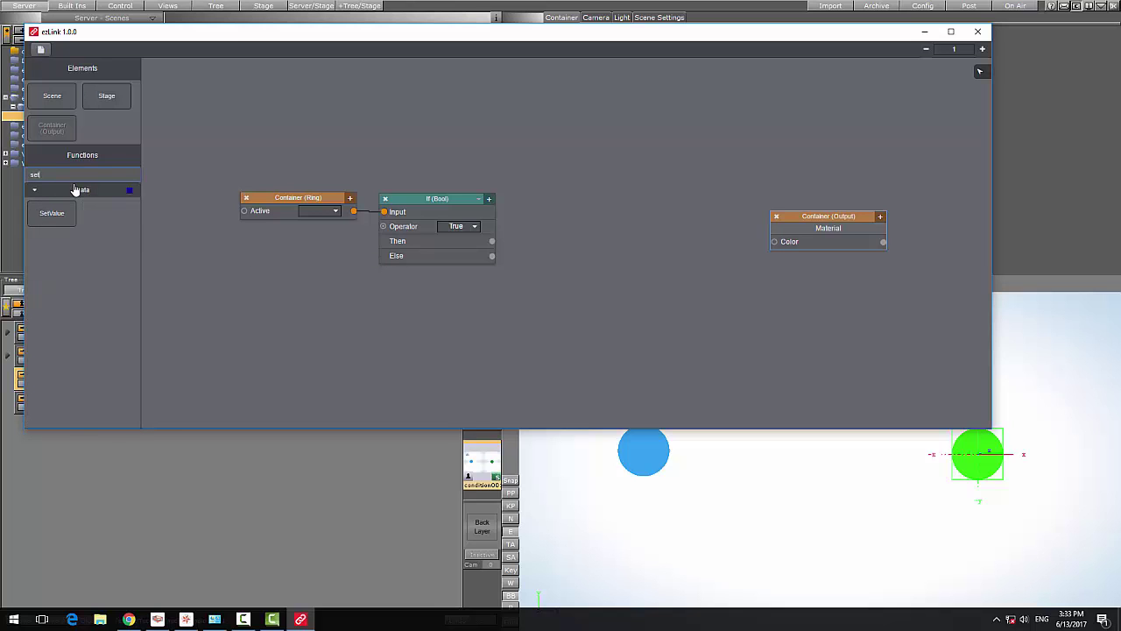
pyautogui.moveTo(52, 212); pyautogui.dragTo(475, 380)
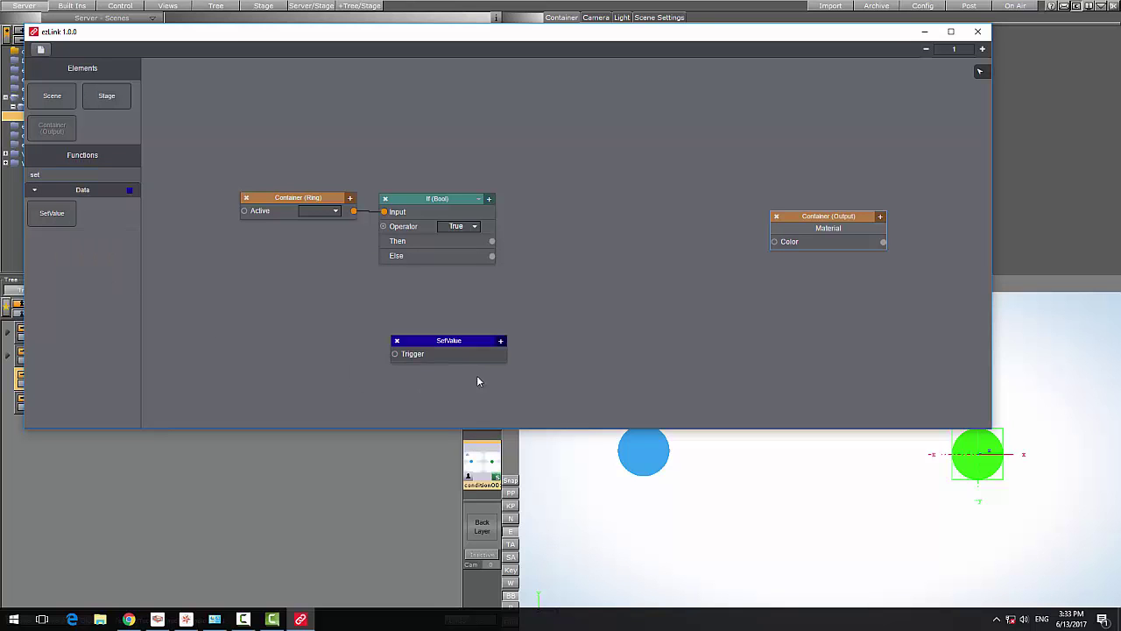
pyautogui.moveTo(417, 340); pyautogui.dragTo(569, 165)
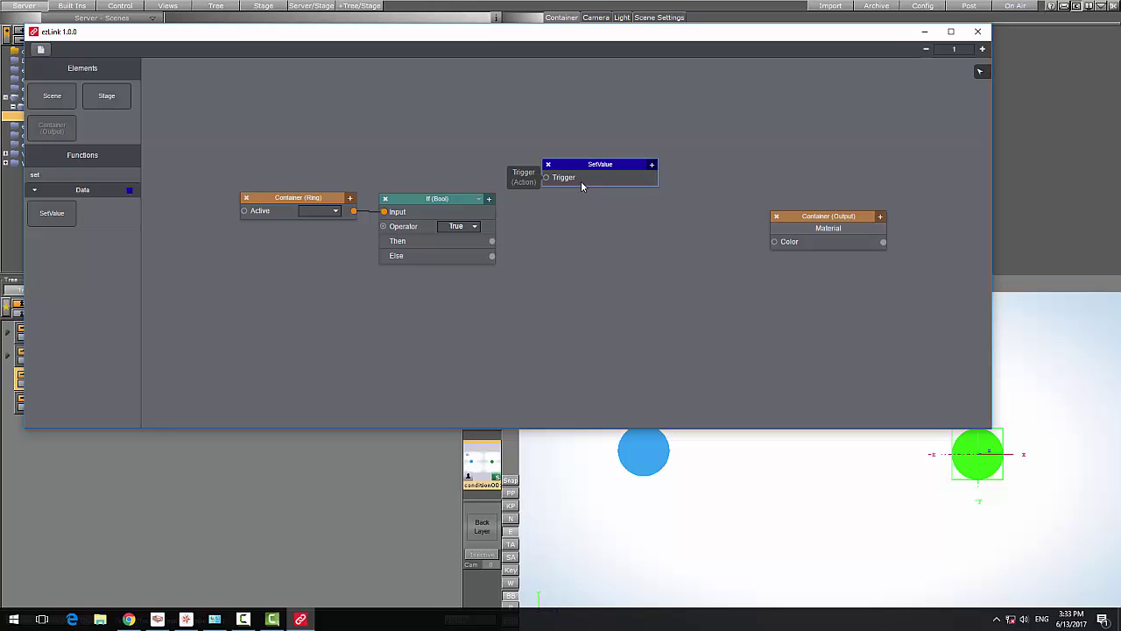
pyautogui.click(652, 164)
pyautogui.moveTo(681, 241)
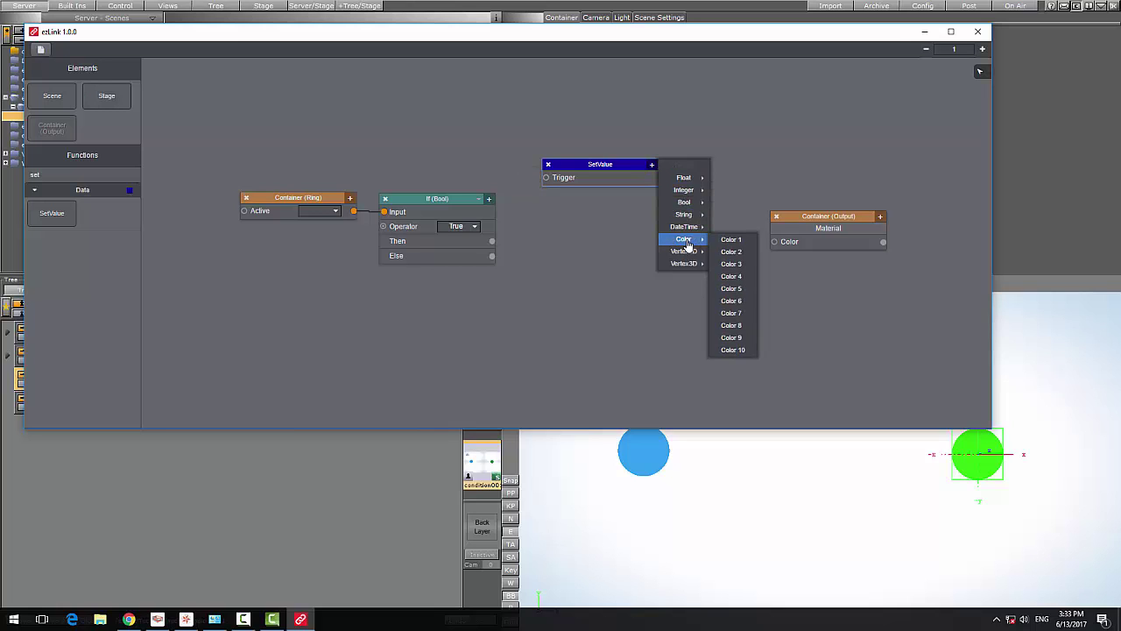
pyautogui.click(725, 241)
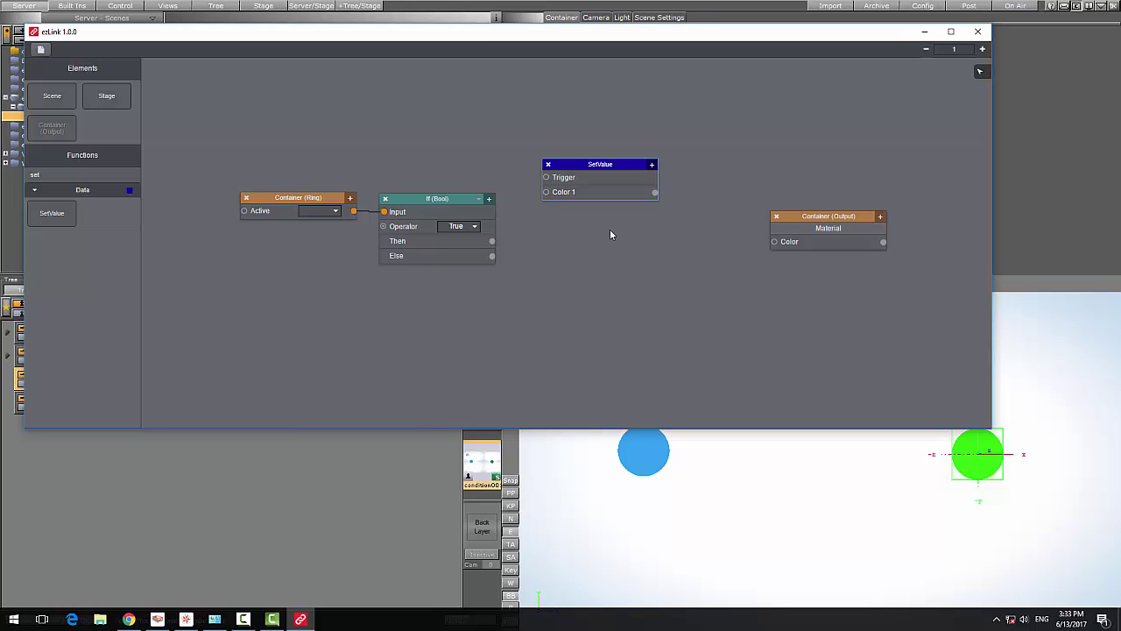
# Step: Add a second SetValue node with a Color 1 field and place it directly below the first one
pyautogui.moveTo(50, 213); pyautogui.dragTo(454, 341)
pyautogui.moveTo(532, 289); pyautogui.dragTo(532, 289)
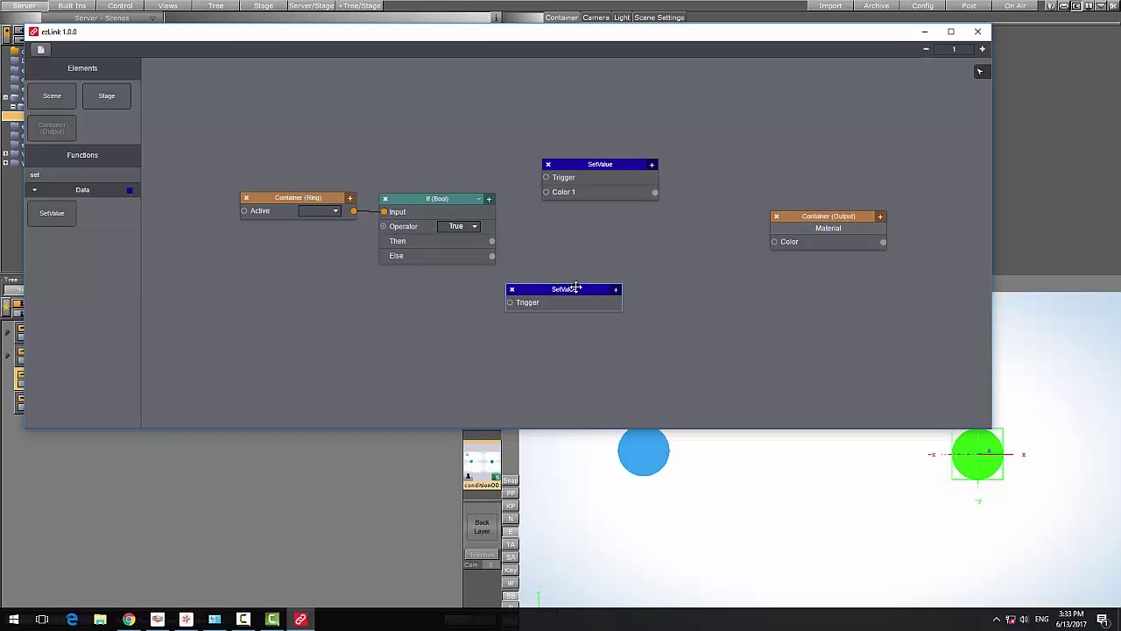
pyautogui.click(616, 289)
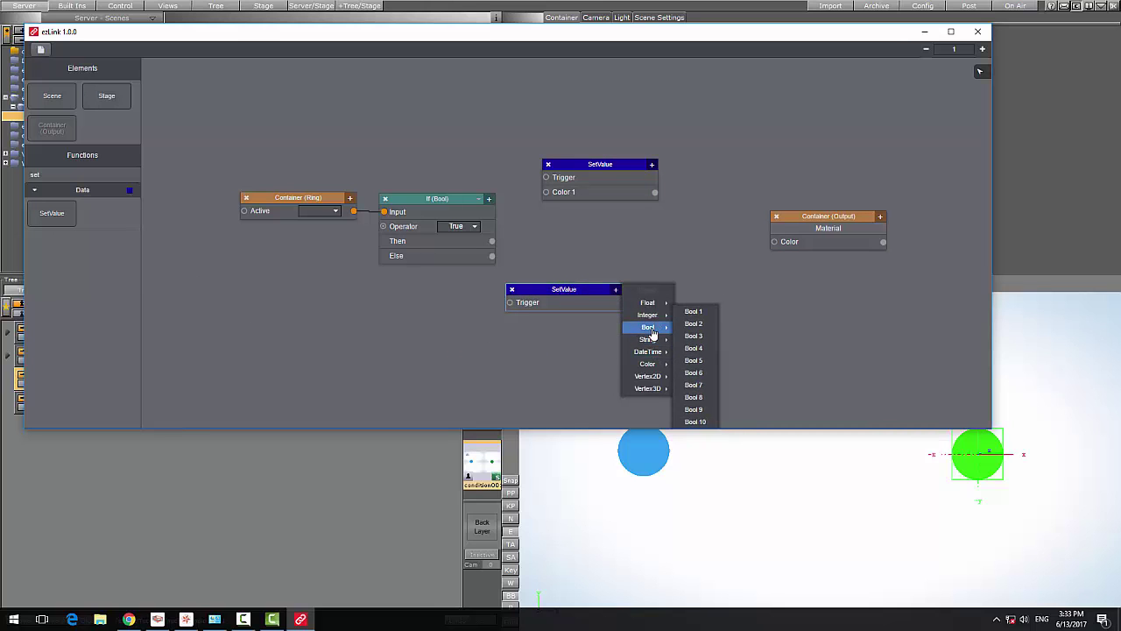
pyautogui.moveTo(646, 365)
pyautogui.click(695, 312)
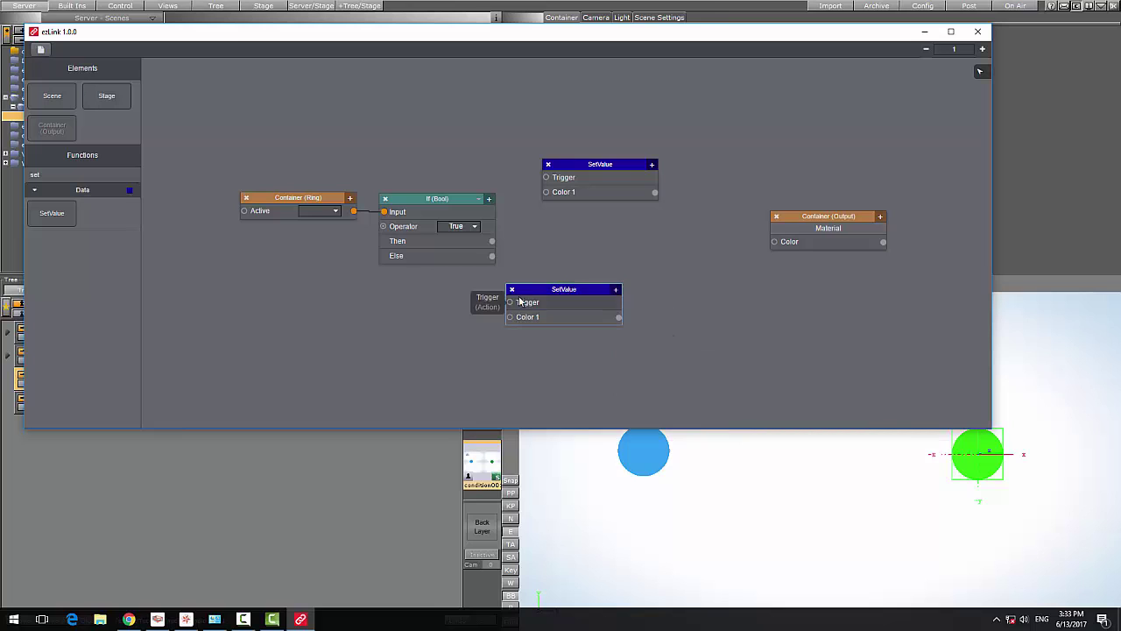
pyautogui.moveTo(530, 290); pyautogui.dragTo(565, 247)
pyautogui.click(585, 180)
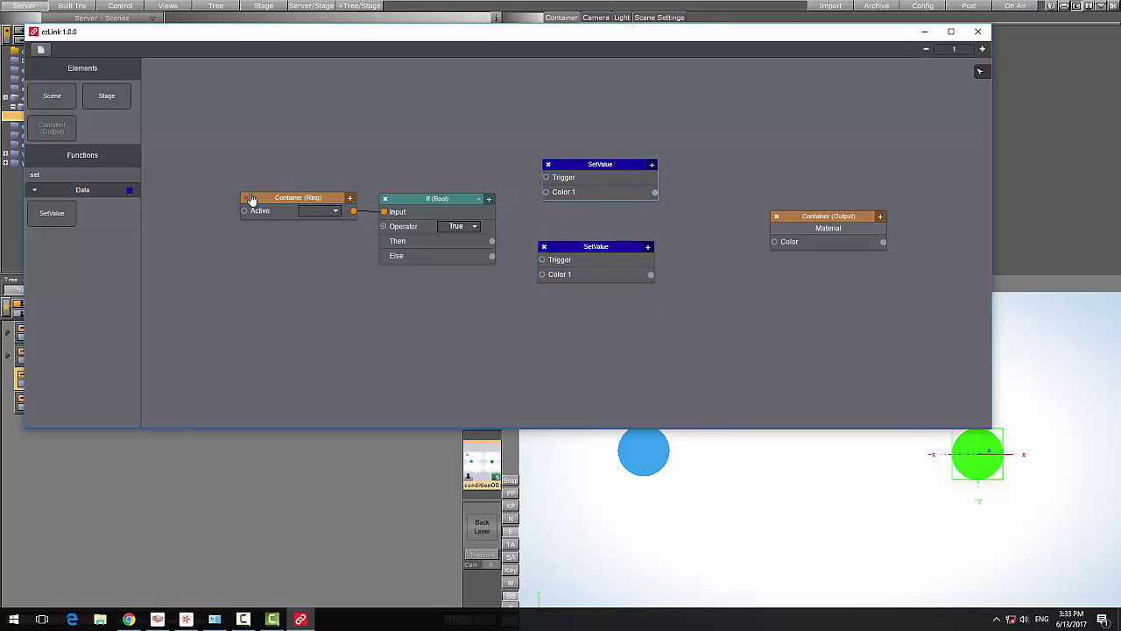
# Step: Set Color 1 on the upper SetValue node to the bright green #0AF611FF
pyautogui.click(595, 194)
pyautogui.click(561, 197)
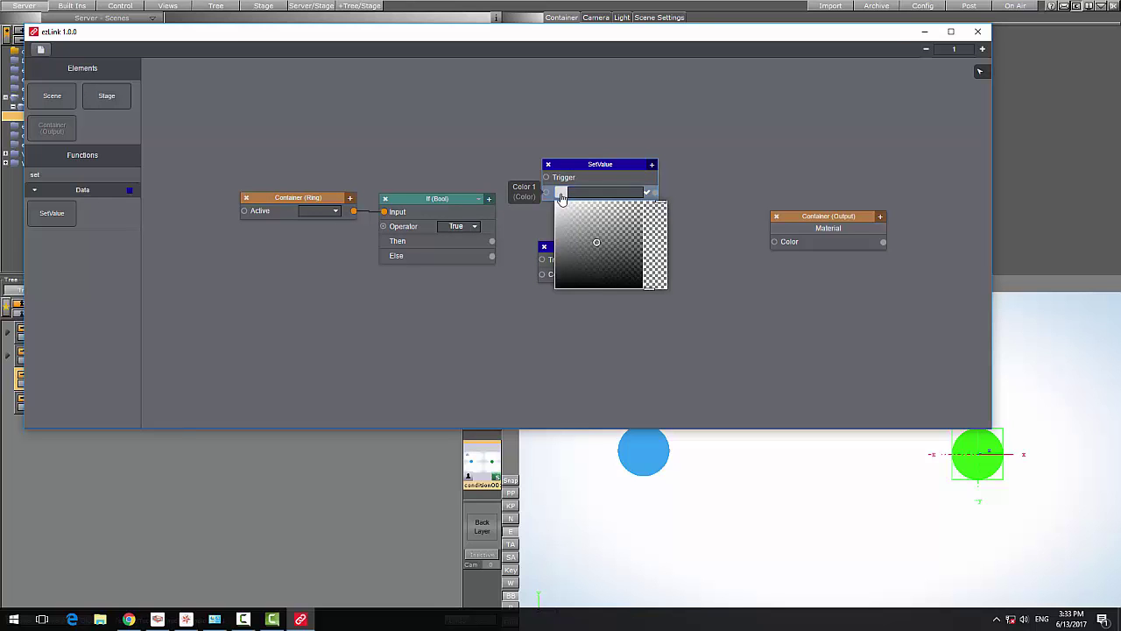
pyautogui.click(615, 224)
pyautogui.click(649, 258)
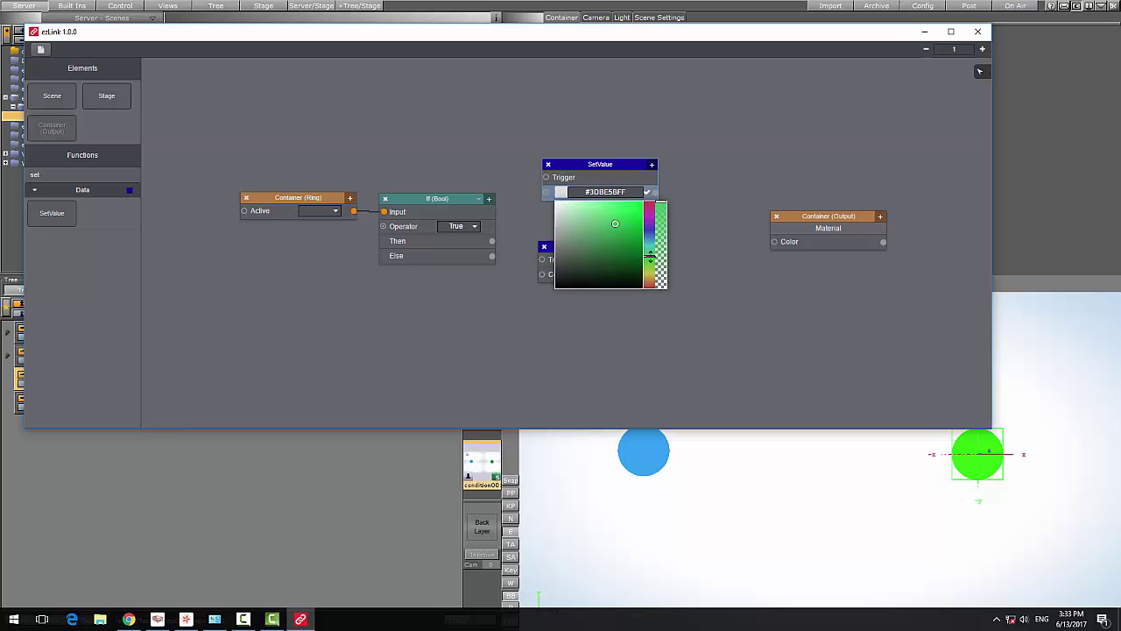
pyautogui.click(640, 203)
pyautogui.click(639, 204)
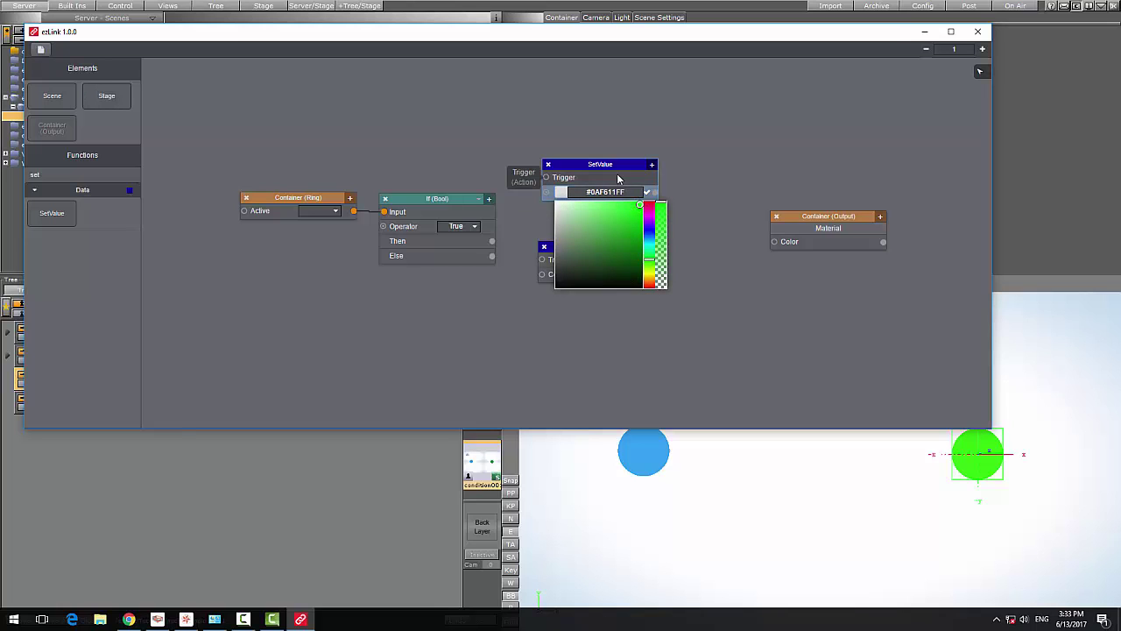
pyautogui.click(622, 182)
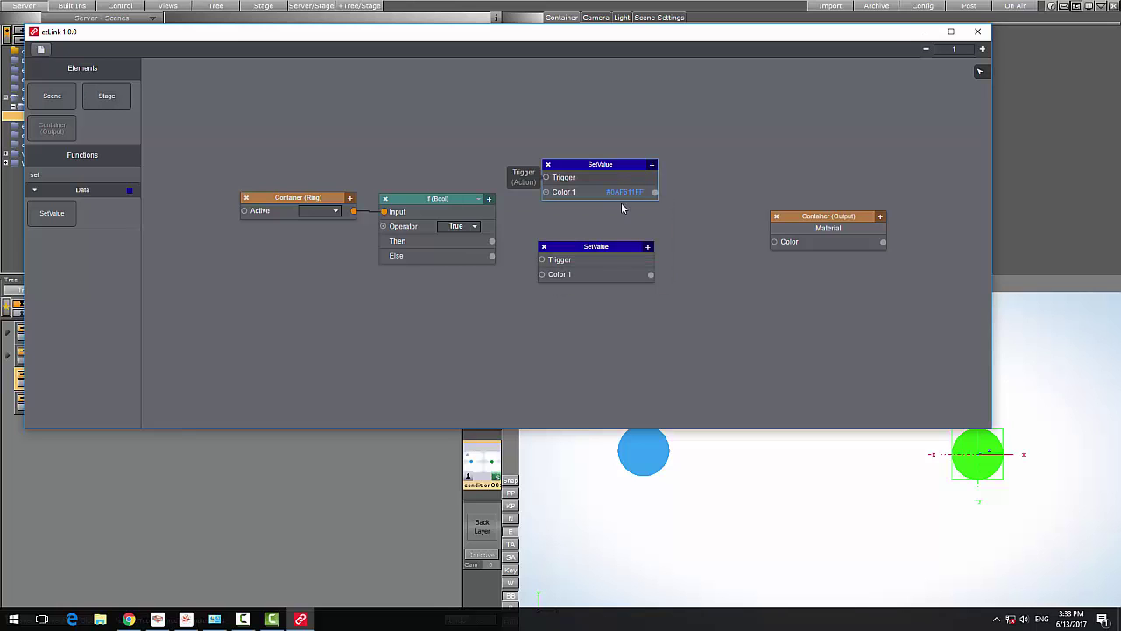
# Step: Set Color 1 on the lower SetValue node to the red #F30A40FF
pyautogui.click(613, 274)
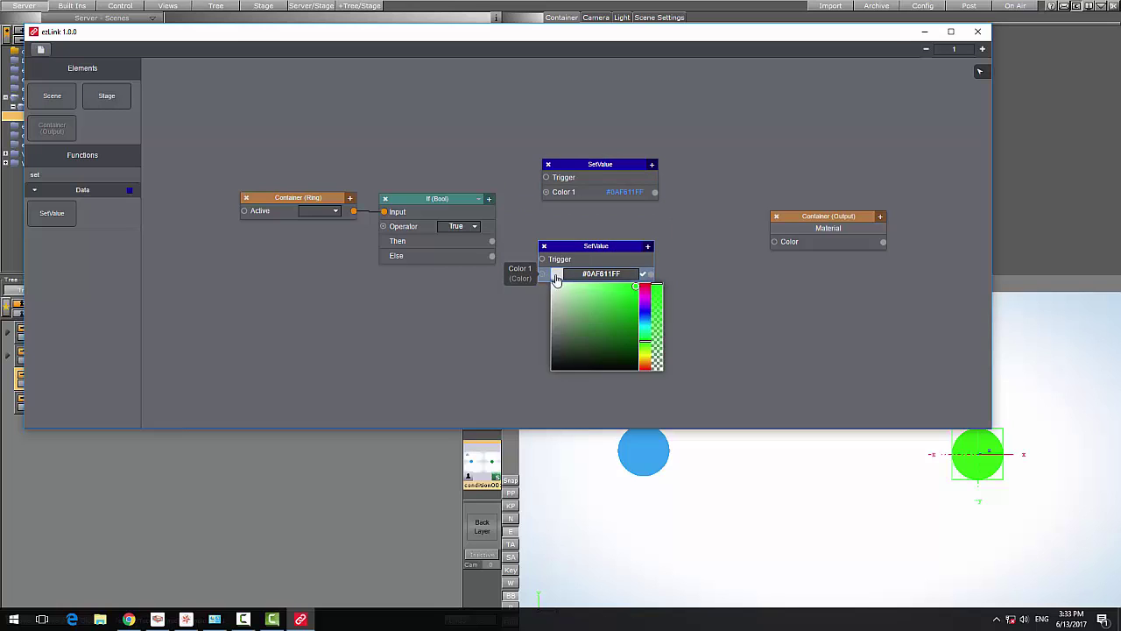
pyautogui.moveTo(644, 298); pyautogui.dragTo(642, 288)
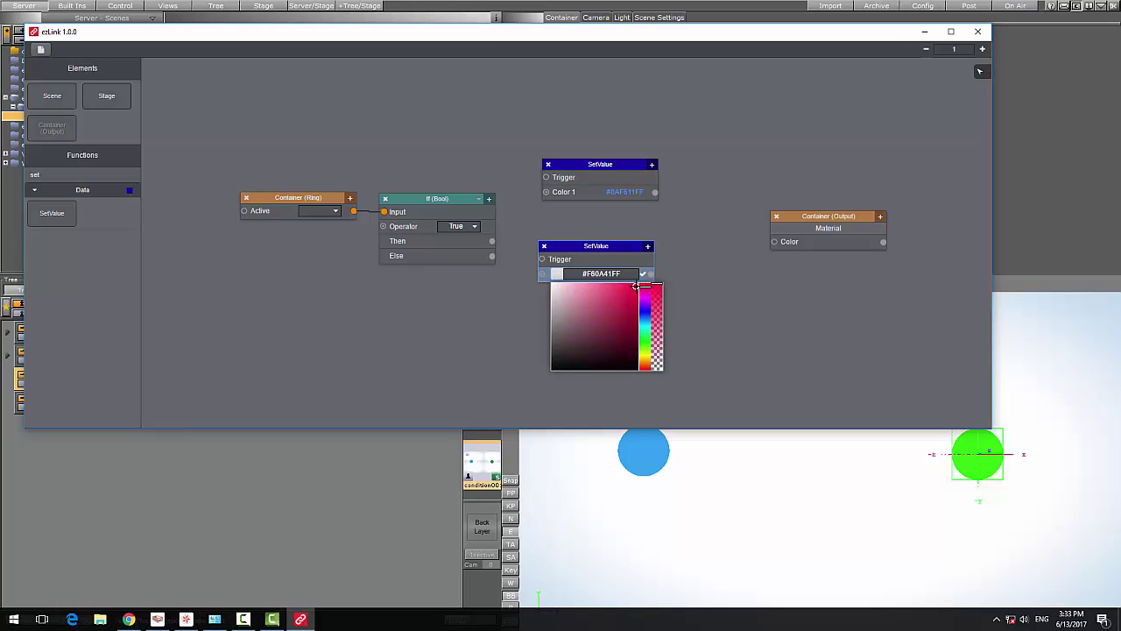
pyautogui.click(712, 284)
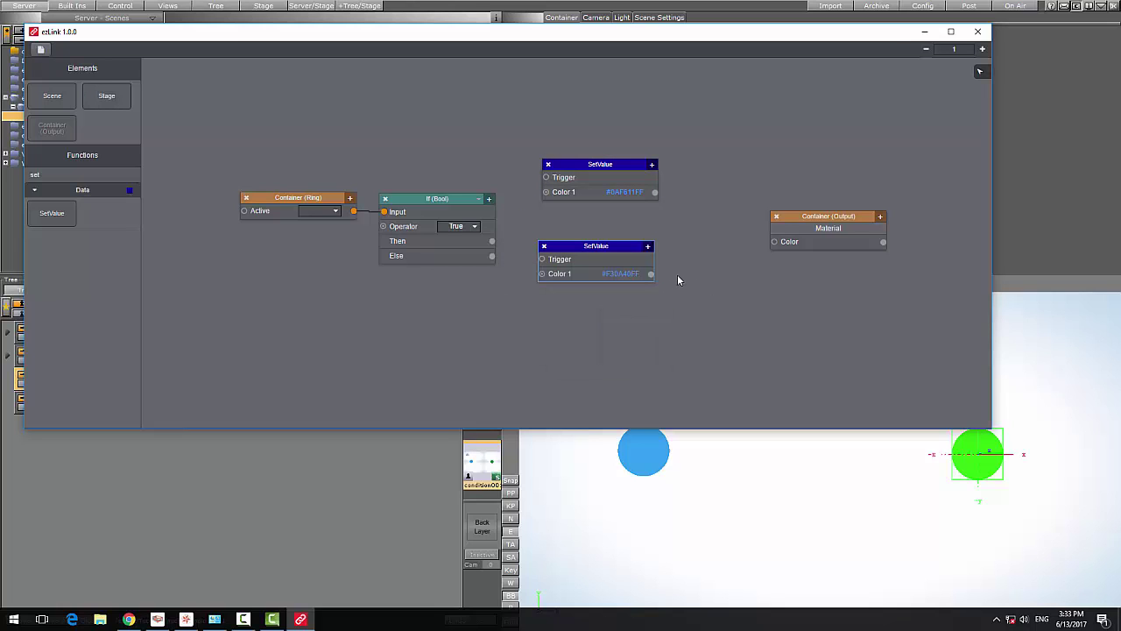
# Step: Move the red SetValue node slightly lower, and connect the If node's Then to the green node's Trigger and Else to the red node's Trigger
pyautogui.moveTo(580, 240); pyautogui.dragTo(573, 265)
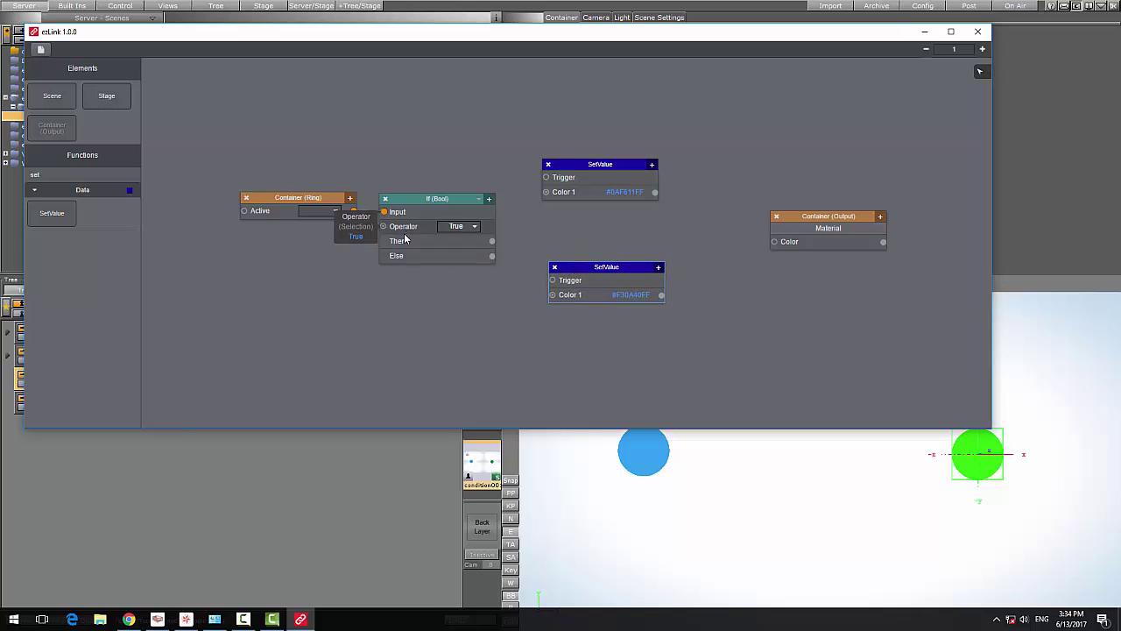
pyautogui.moveTo(491, 241); pyautogui.dragTo(546, 177)
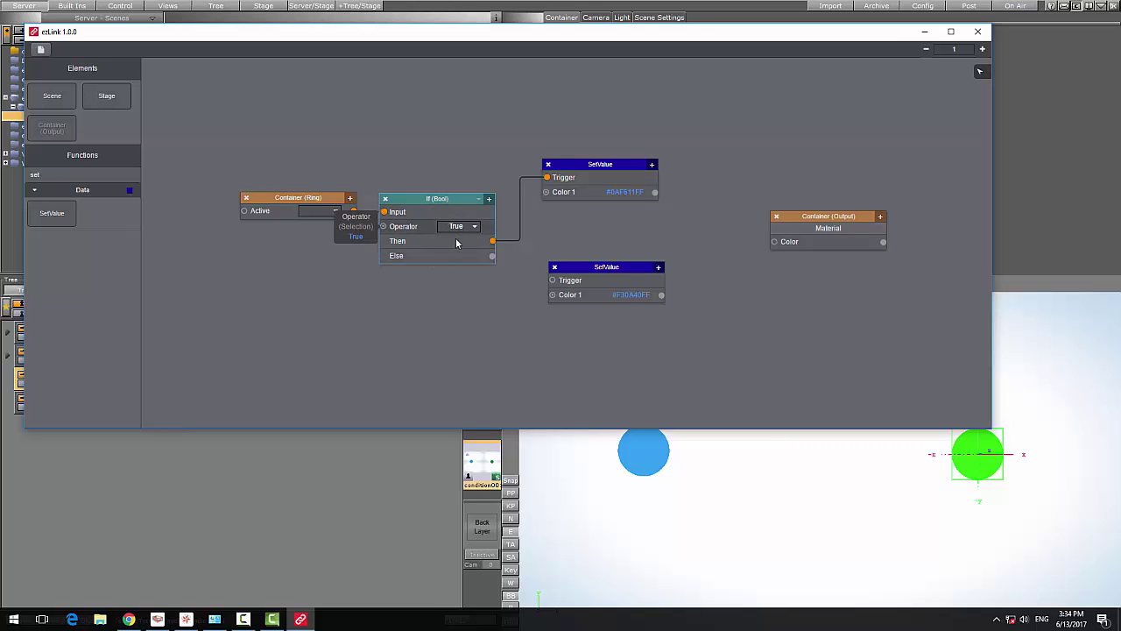
pyautogui.moveTo(491, 257); pyautogui.dragTo(564, 269)
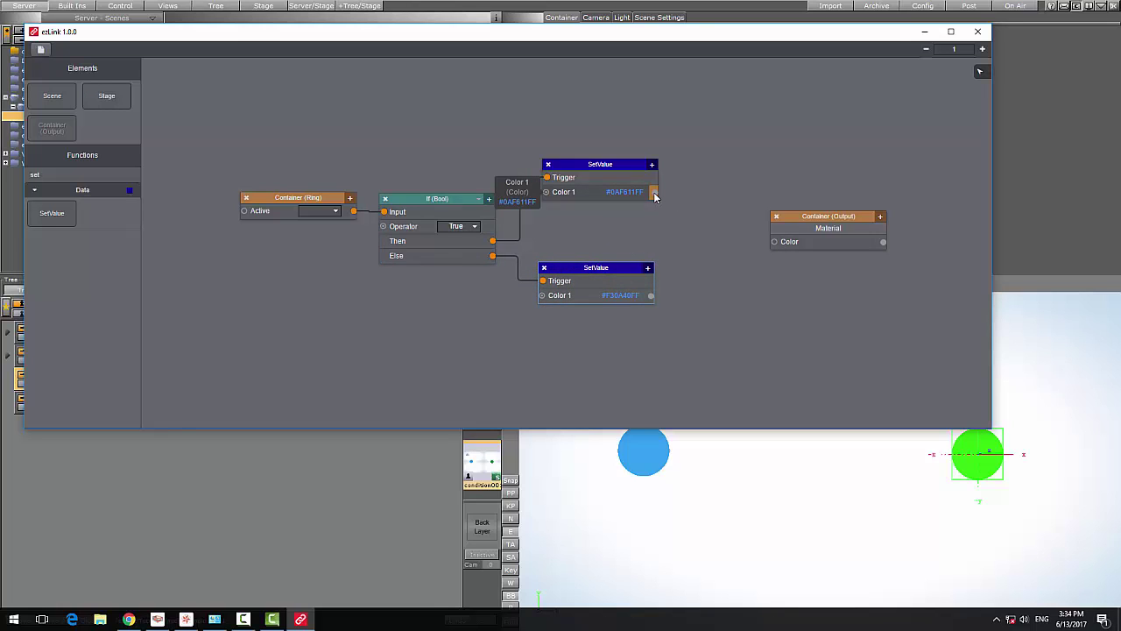
# Step: Try to connect the Color 1 outputs of both SetValue nodes directly to the Output node's Color input
pyautogui.moveTo(654, 194); pyautogui.dragTo(775, 241)
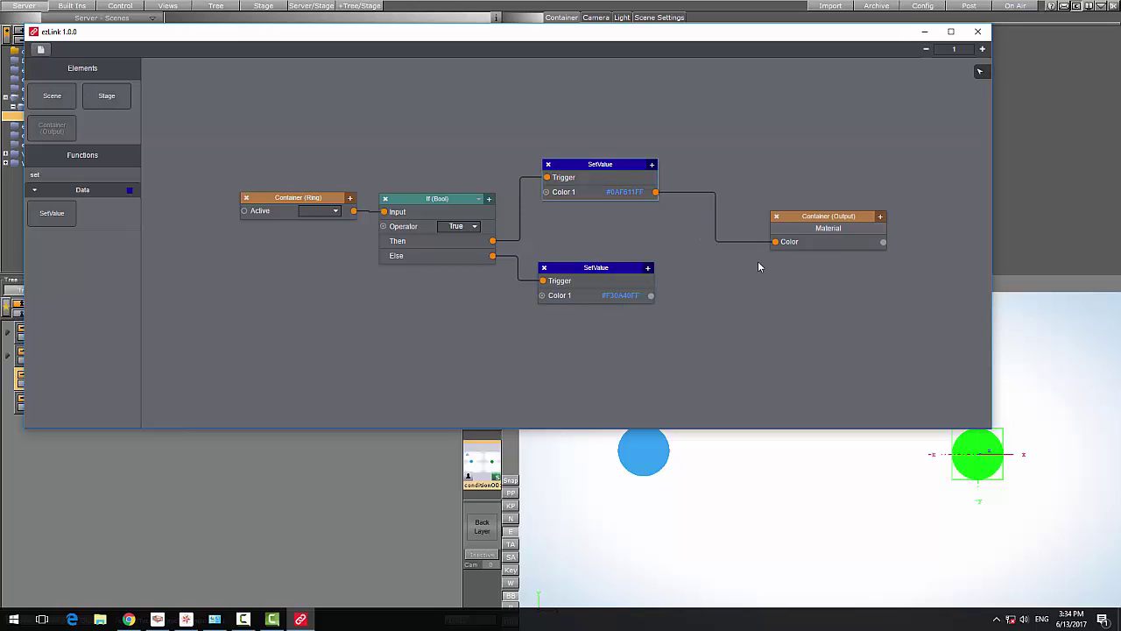
pyautogui.moveTo(653, 296); pyautogui.dragTo(766, 254)
# Step: Find the LastChanged function by searching for "las" and add a node below the SetValue nodes
pyautogui.click(69, 172)
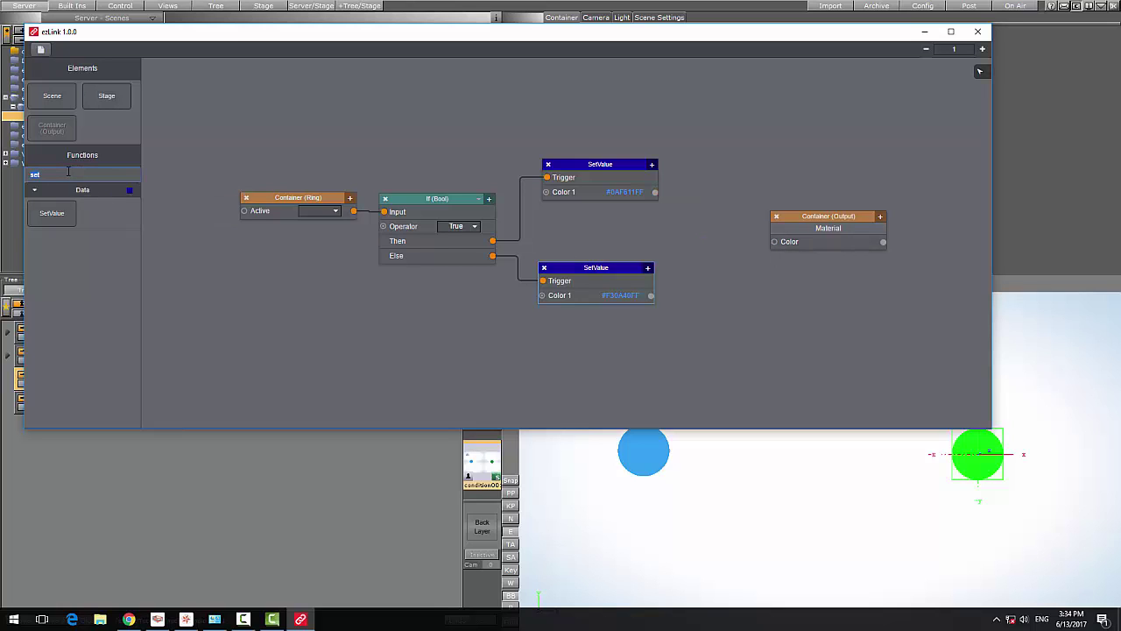
pyautogui.write('las')
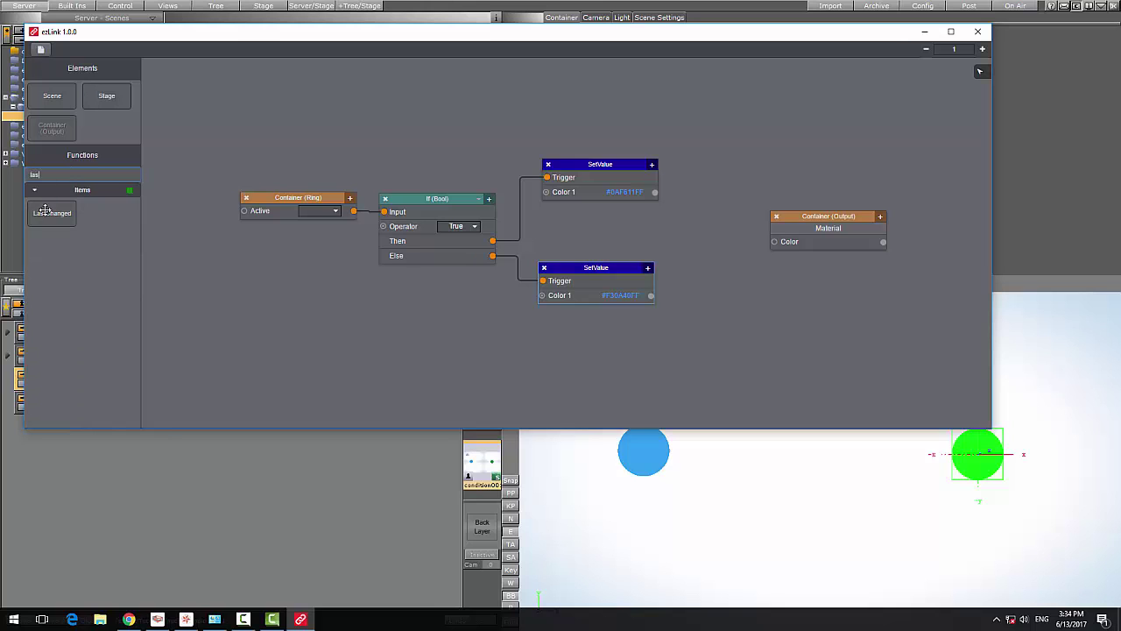
pyautogui.moveTo(45, 211); pyautogui.dragTo(519, 372)
# Step: Shift the Ring, If and both SetValue nodes away from the Output node and place the LastChanged node in the freed space before Output
pyautogui.moveTo(228, 188); pyautogui.dragTo(163, 187)
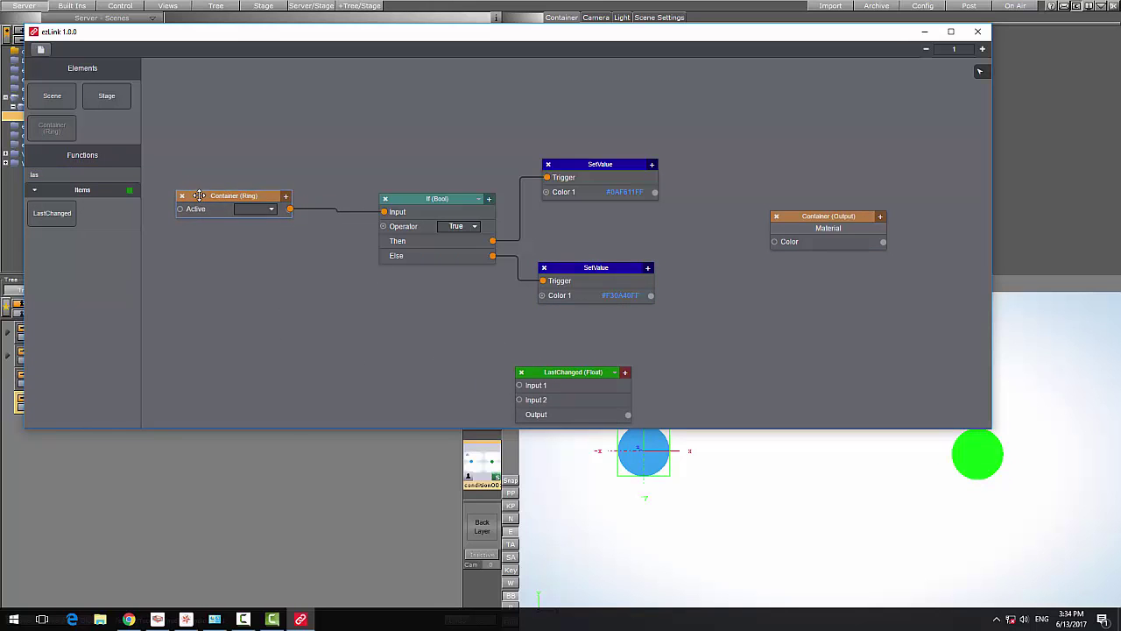
pyautogui.moveTo(407, 202); pyautogui.dragTo(347, 203)
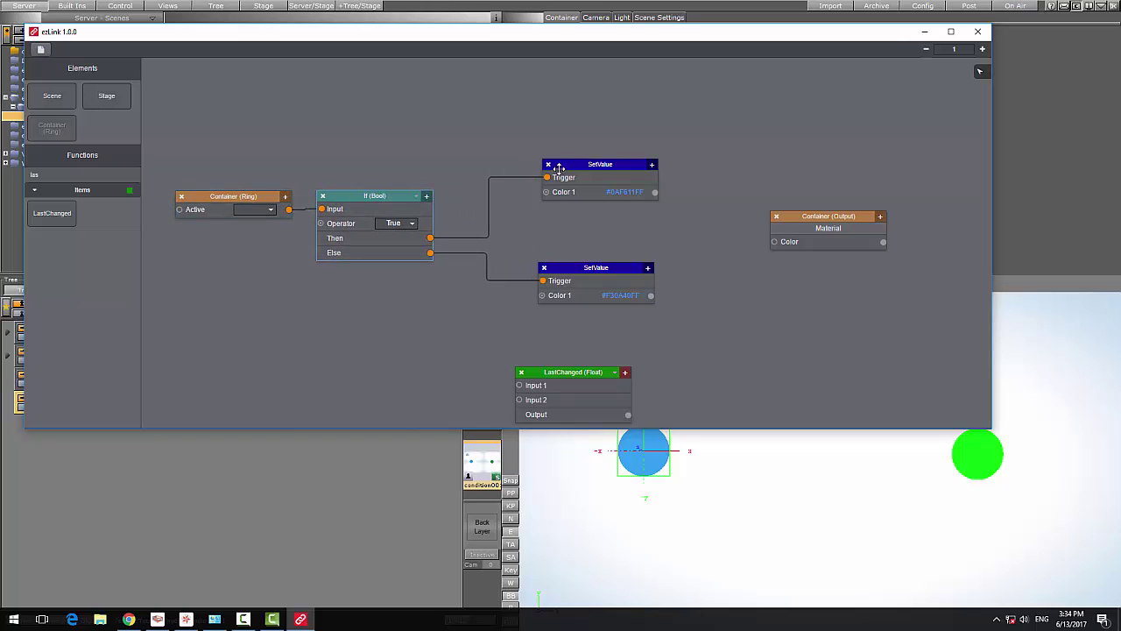
pyautogui.moveTo(559, 165); pyautogui.dragTo(490, 166)
pyautogui.moveTo(569, 267); pyautogui.dragTo(490, 264)
pyautogui.moveTo(535, 375); pyautogui.dragTo(653, 207)
pyautogui.moveTo(500, 165); pyautogui.dragTo(486, 169)
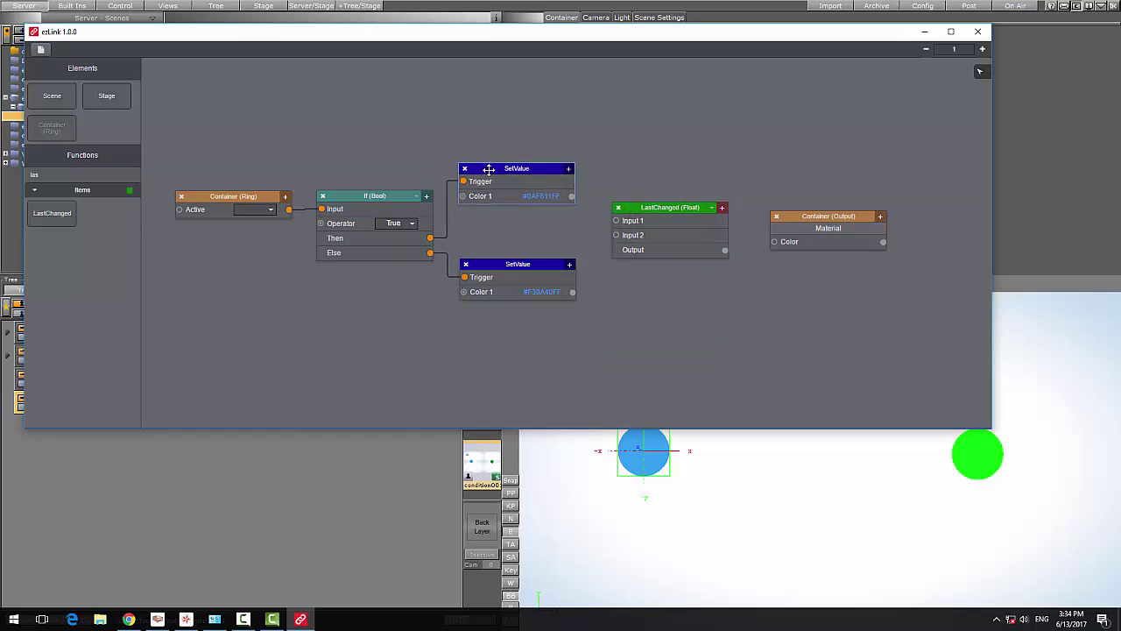
# Step: Change the LastChanged node's data type to Color so that it accepts the SetValue colors
pyautogui.moveTo(570, 196); pyautogui.dragTo(616, 222)
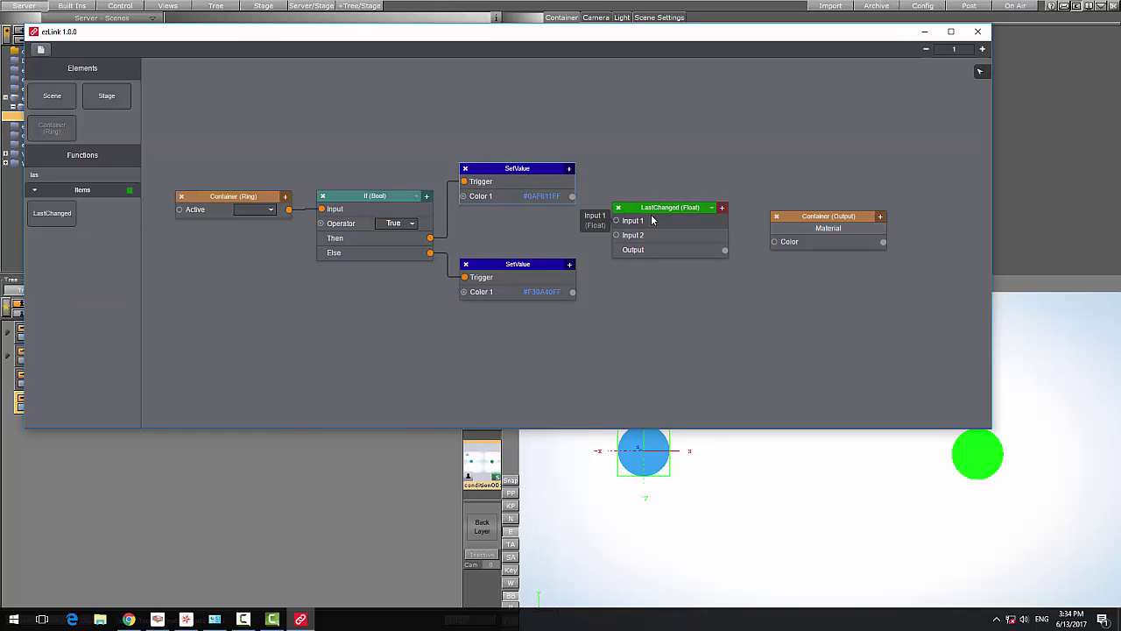
pyautogui.click(700, 210)
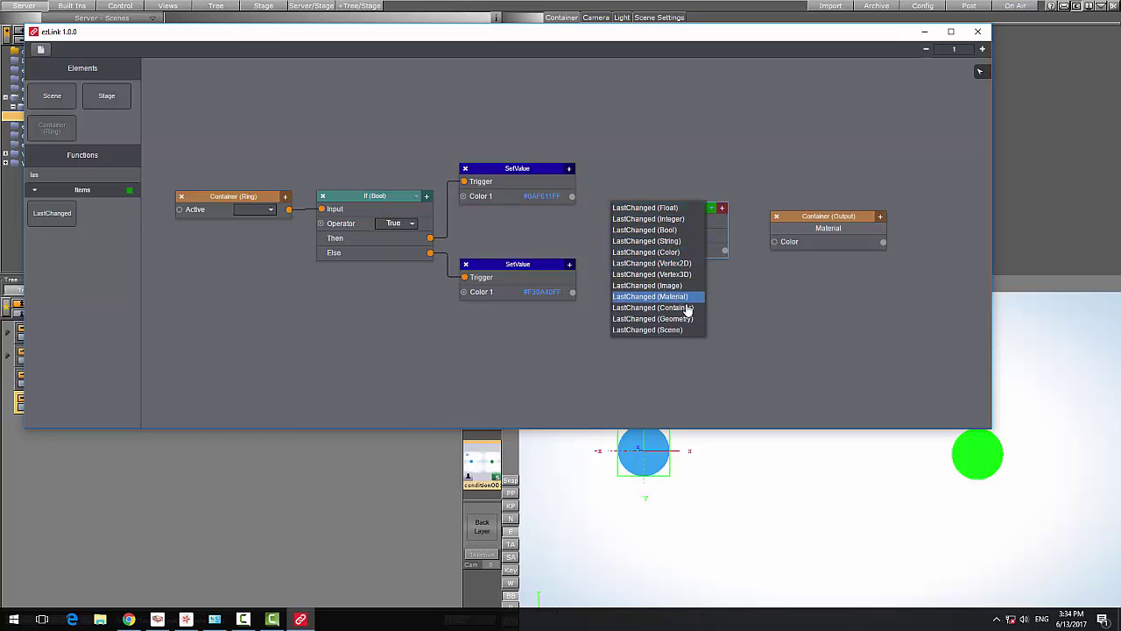
pyautogui.click(683, 252)
# Step: Connect the green and red Color 1 outputs to LastChanged's Input 1 and Input 2, and its Output to the Output node's Color
pyautogui.moveTo(571, 196); pyautogui.dragTo(615, 222)
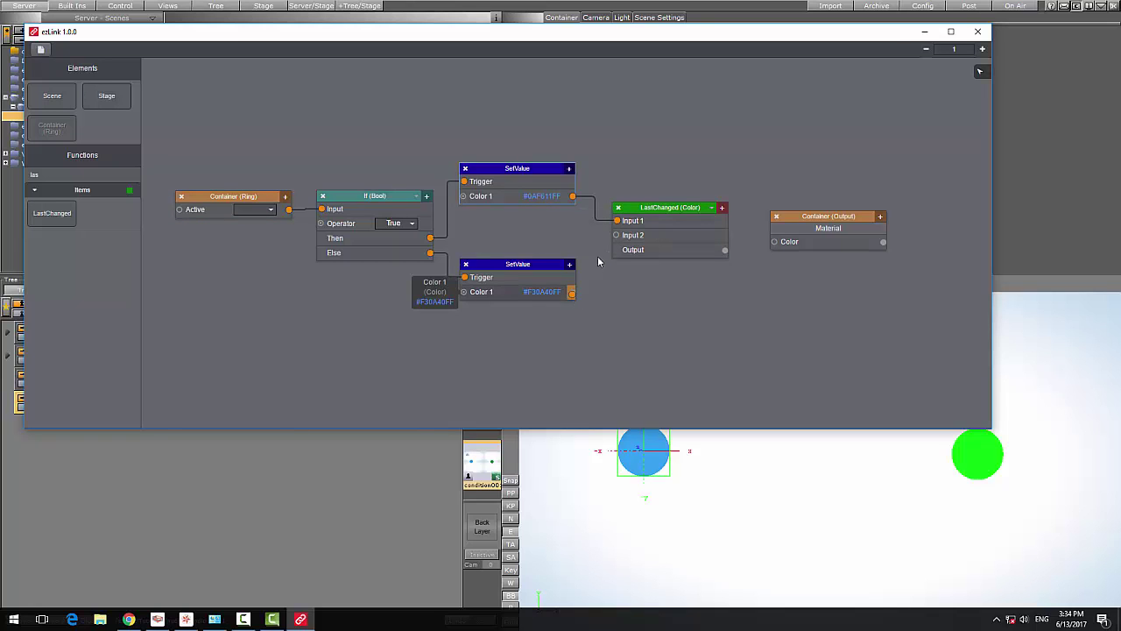
pyautogui.moveTo(597, 261); pyautogui.dragTo(616, 234)
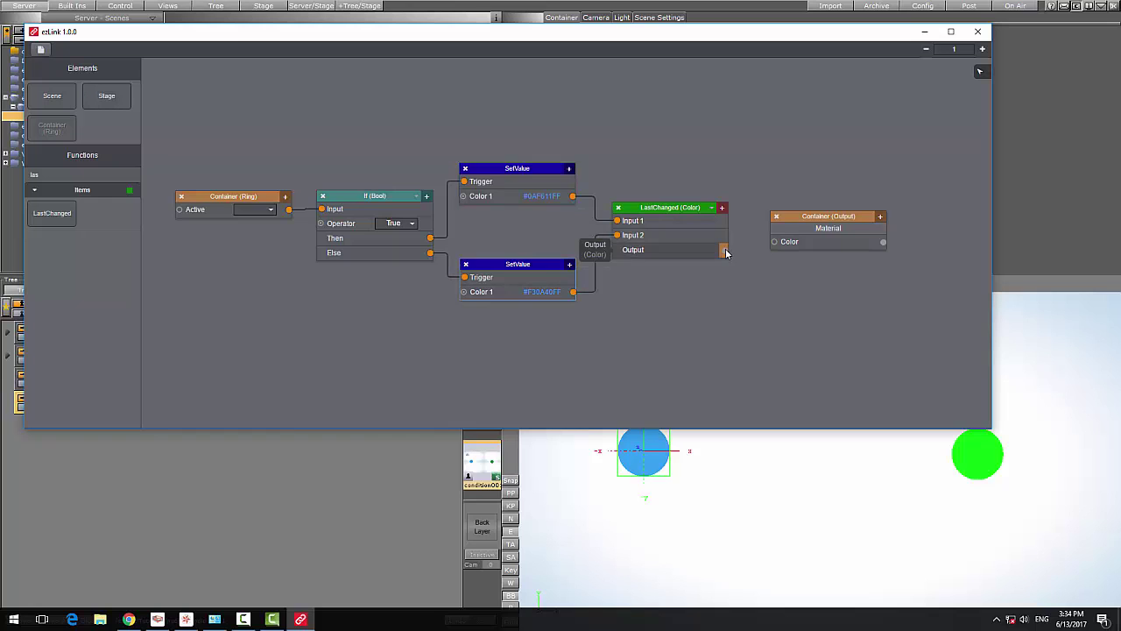
pyautogui.moveTo(725, 254); pyautogui.dragTo(782, 231)
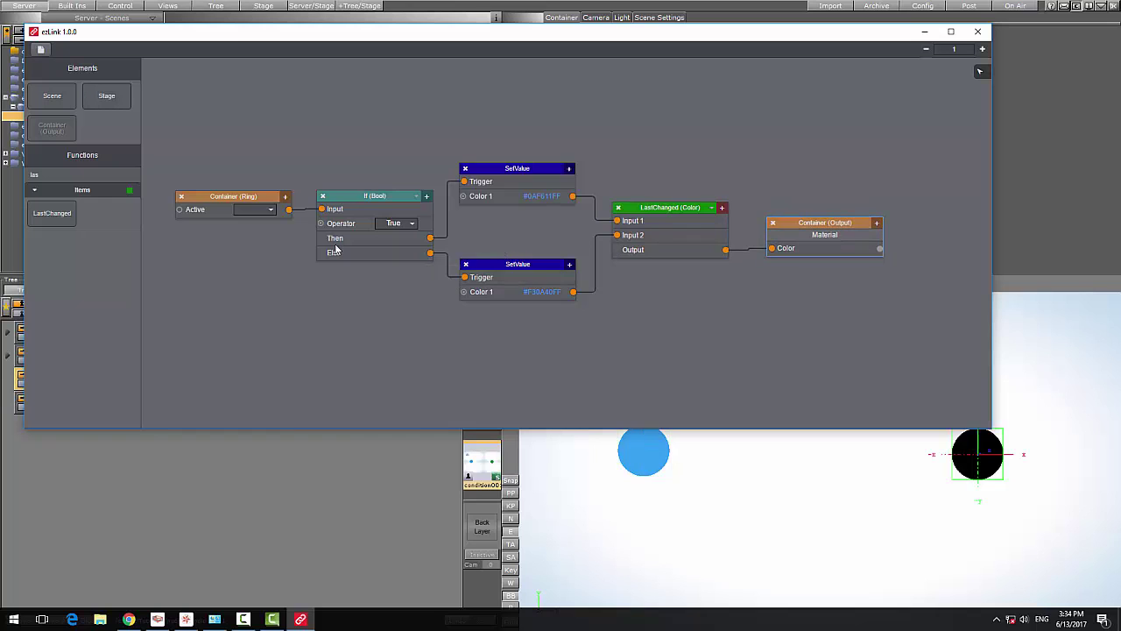
pyautogui.click(259, 209)
pyautogui.click(240, 259)
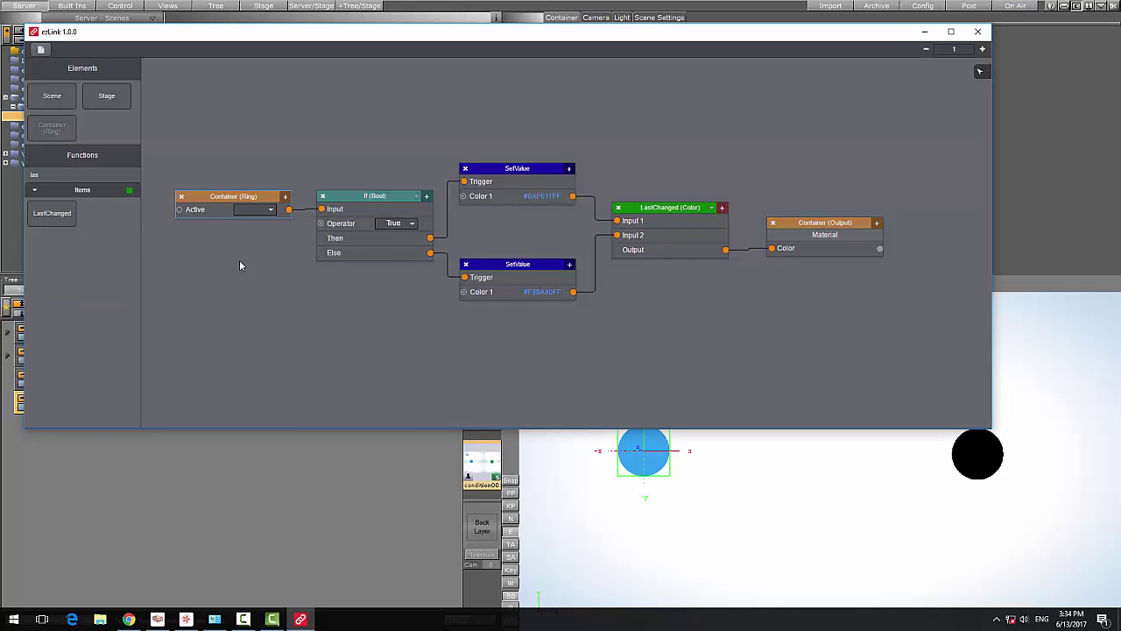
pyautogui.click(367, 210)
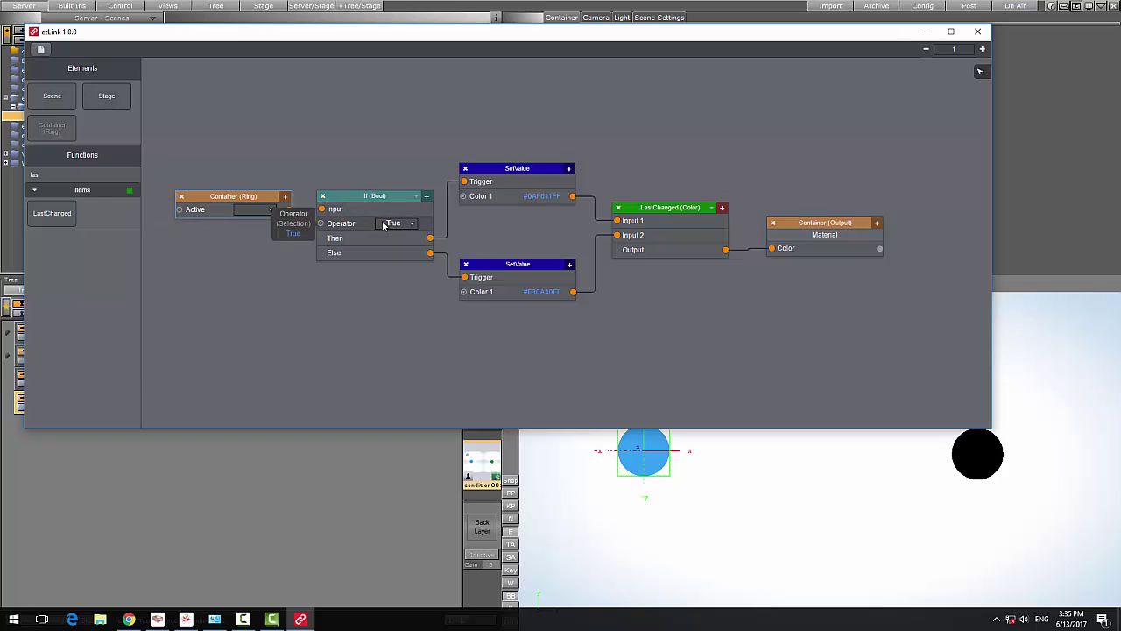
pyautogui.click(366, 236)
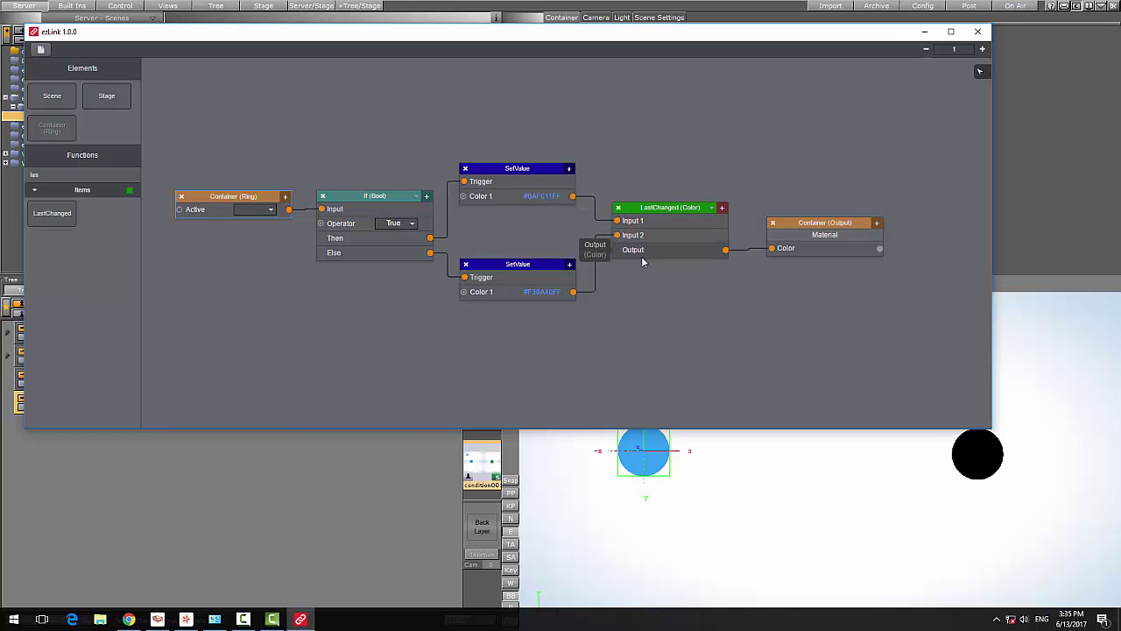
# Step: Move the Output node slightly closer to the LastChanged node and close the ezLink editor
pyautogui.click(785, 226)
pyautogui.moveTo(786, 226); pyautogui.dragTo(779, 224)
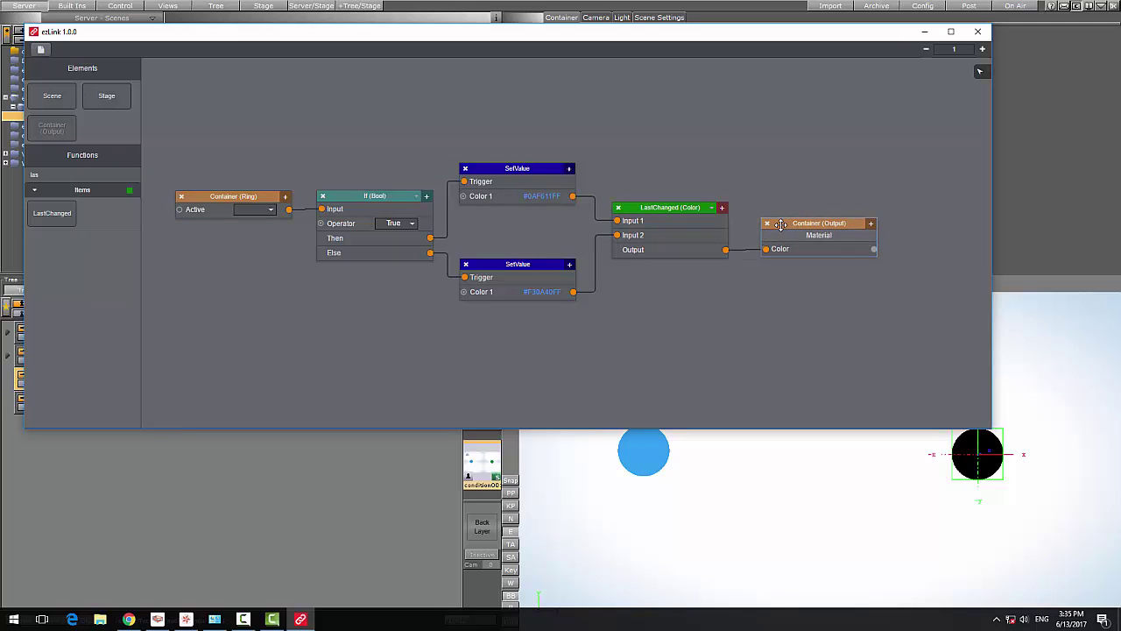
pyautogui.click(978, 33)
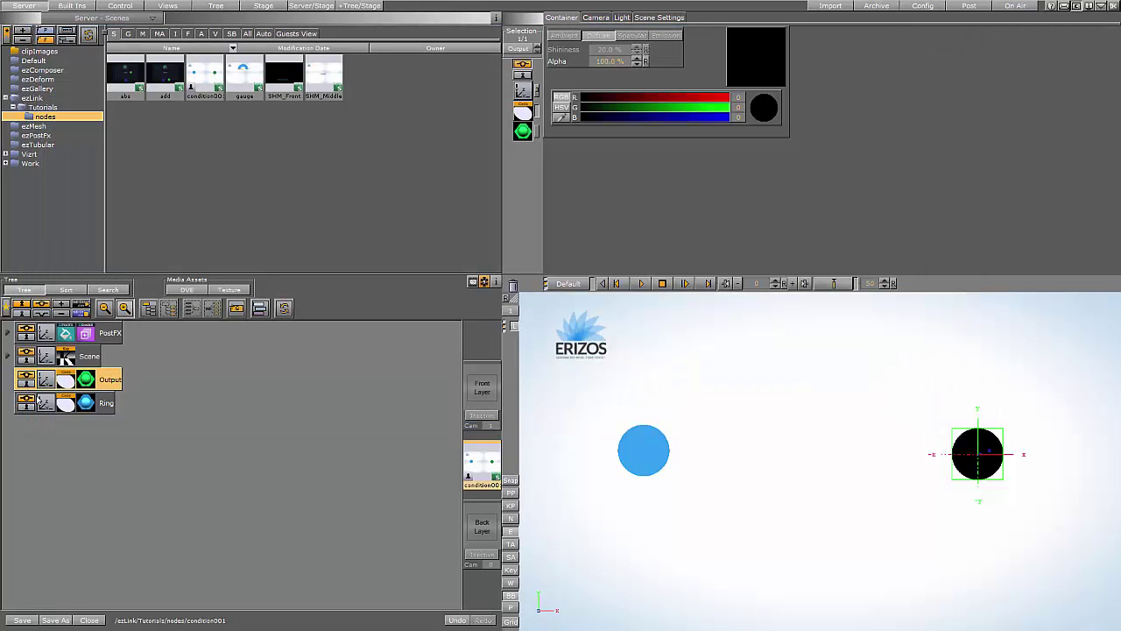
# Step: Test the graph by toggling the Output container's visibility off and on, and the Ring container's visibility repeatedly, leaving Ring hidden
pyautogui.click(29, 381)
pyautogui.click(29, 381)
pyautogui.click(27, 403)
pyautogui.click(28, 403)
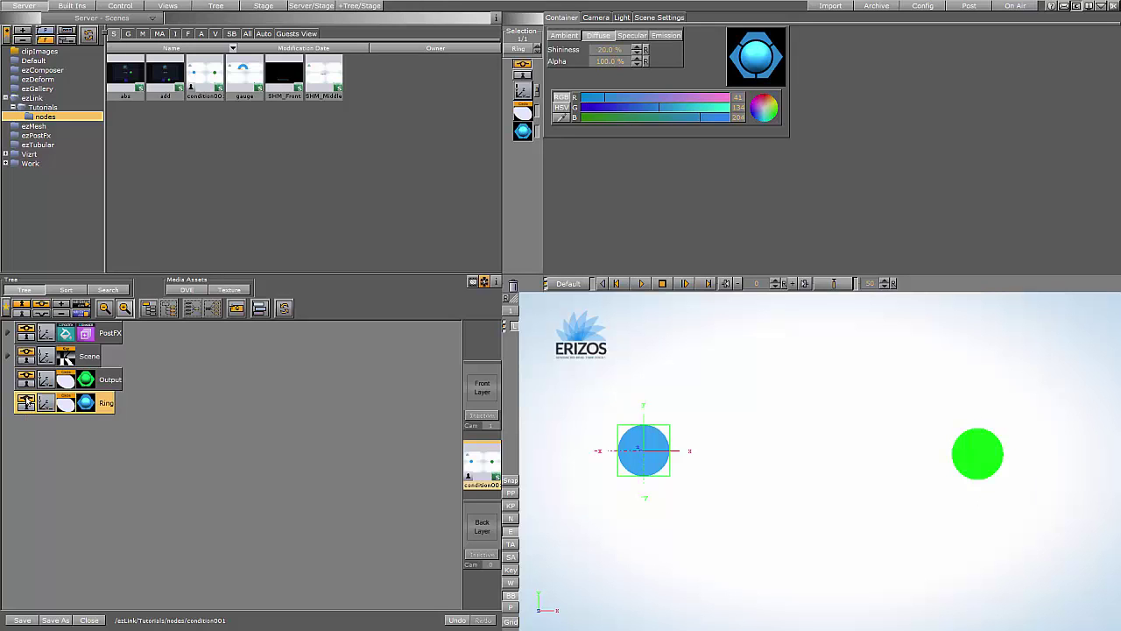
pyautogui.click(27, 402)
pyautogui.click(27, 403)
pyautogui.click(28, 403)
pyautogui.click(27, 403)
pyautogui.click(27, 403)
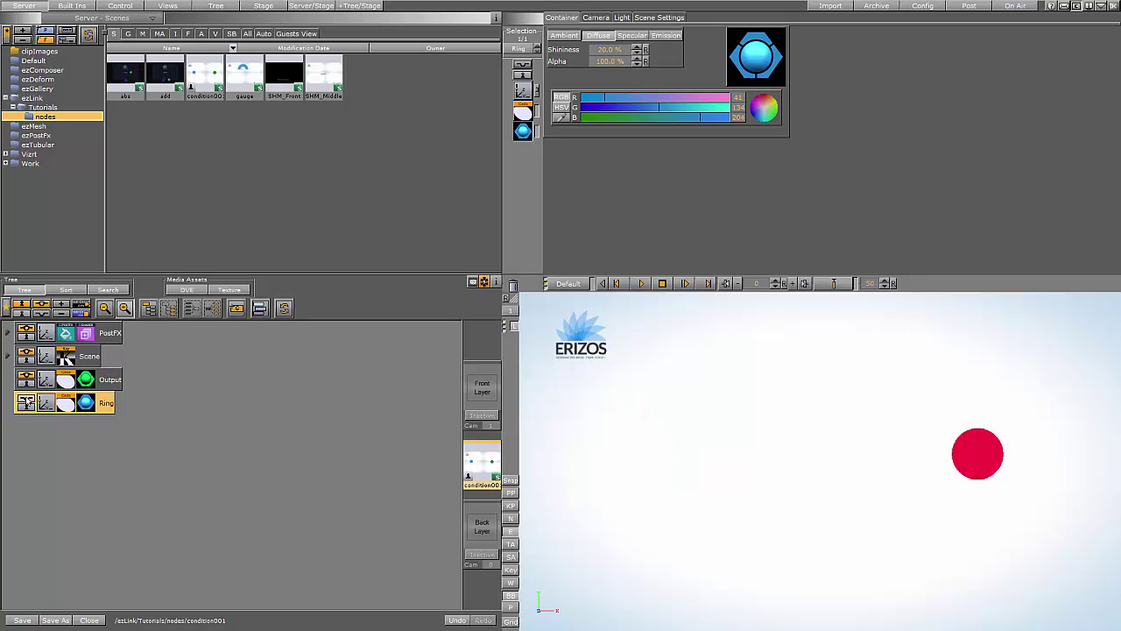